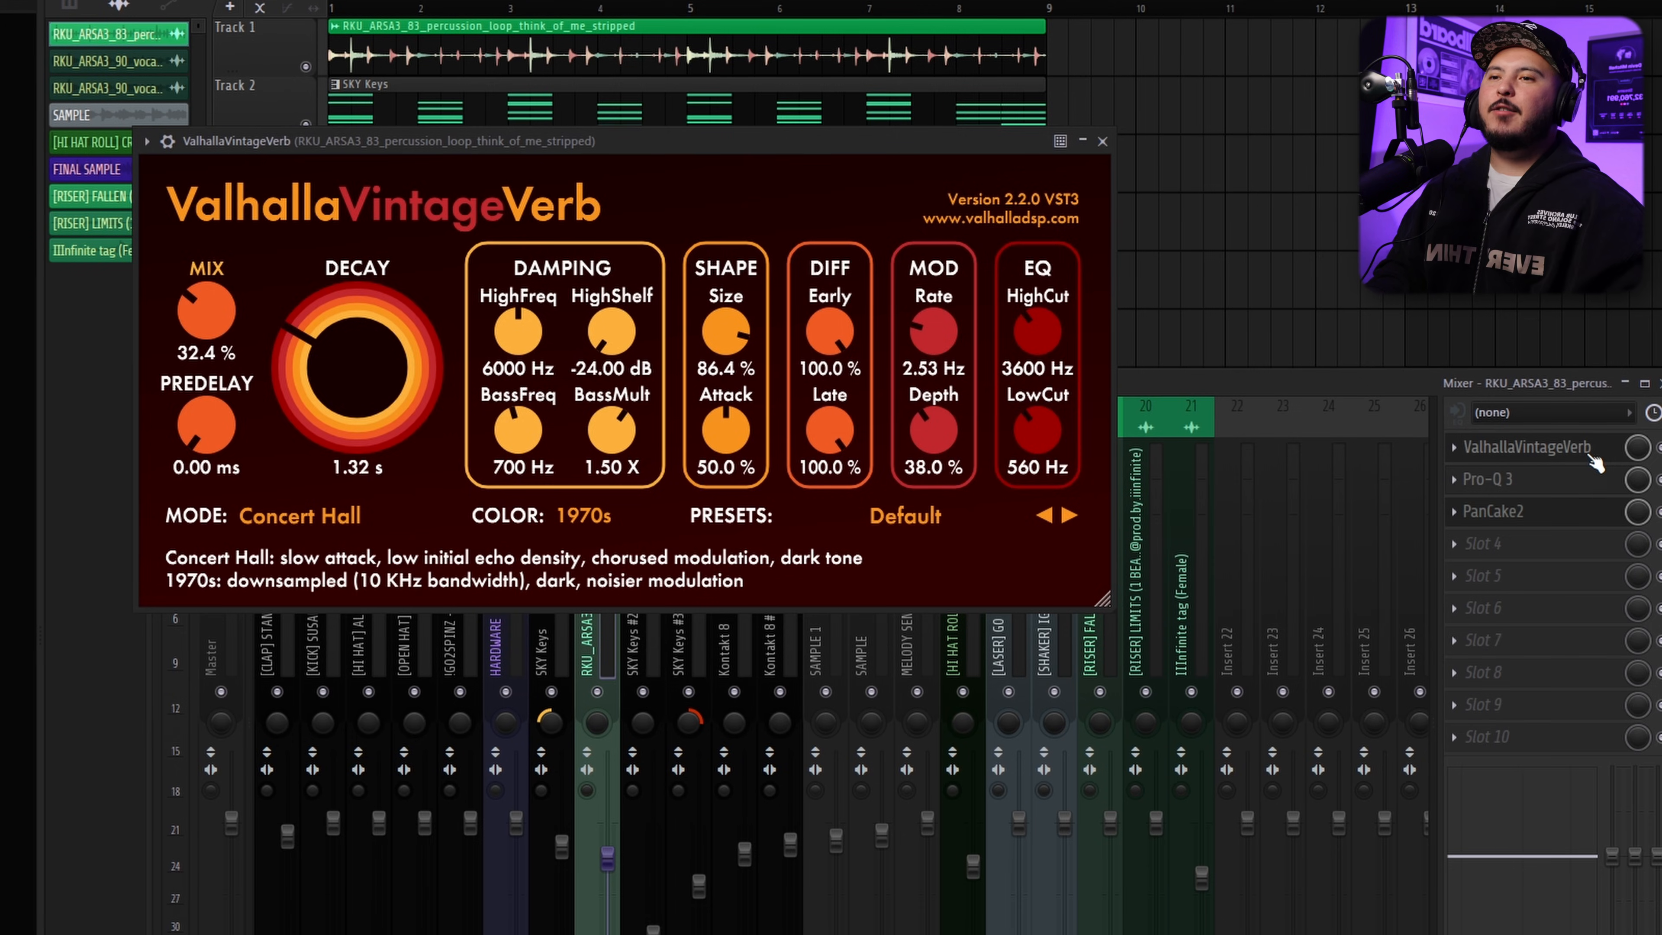
- Move the reverb window aside and view the Pro-Q 3 and PanCake2 effects on the percussion loop's mixer track
{"action": "left_click_drag", "start_coordinate": [694, 142], "coordinate": [893, 140]}
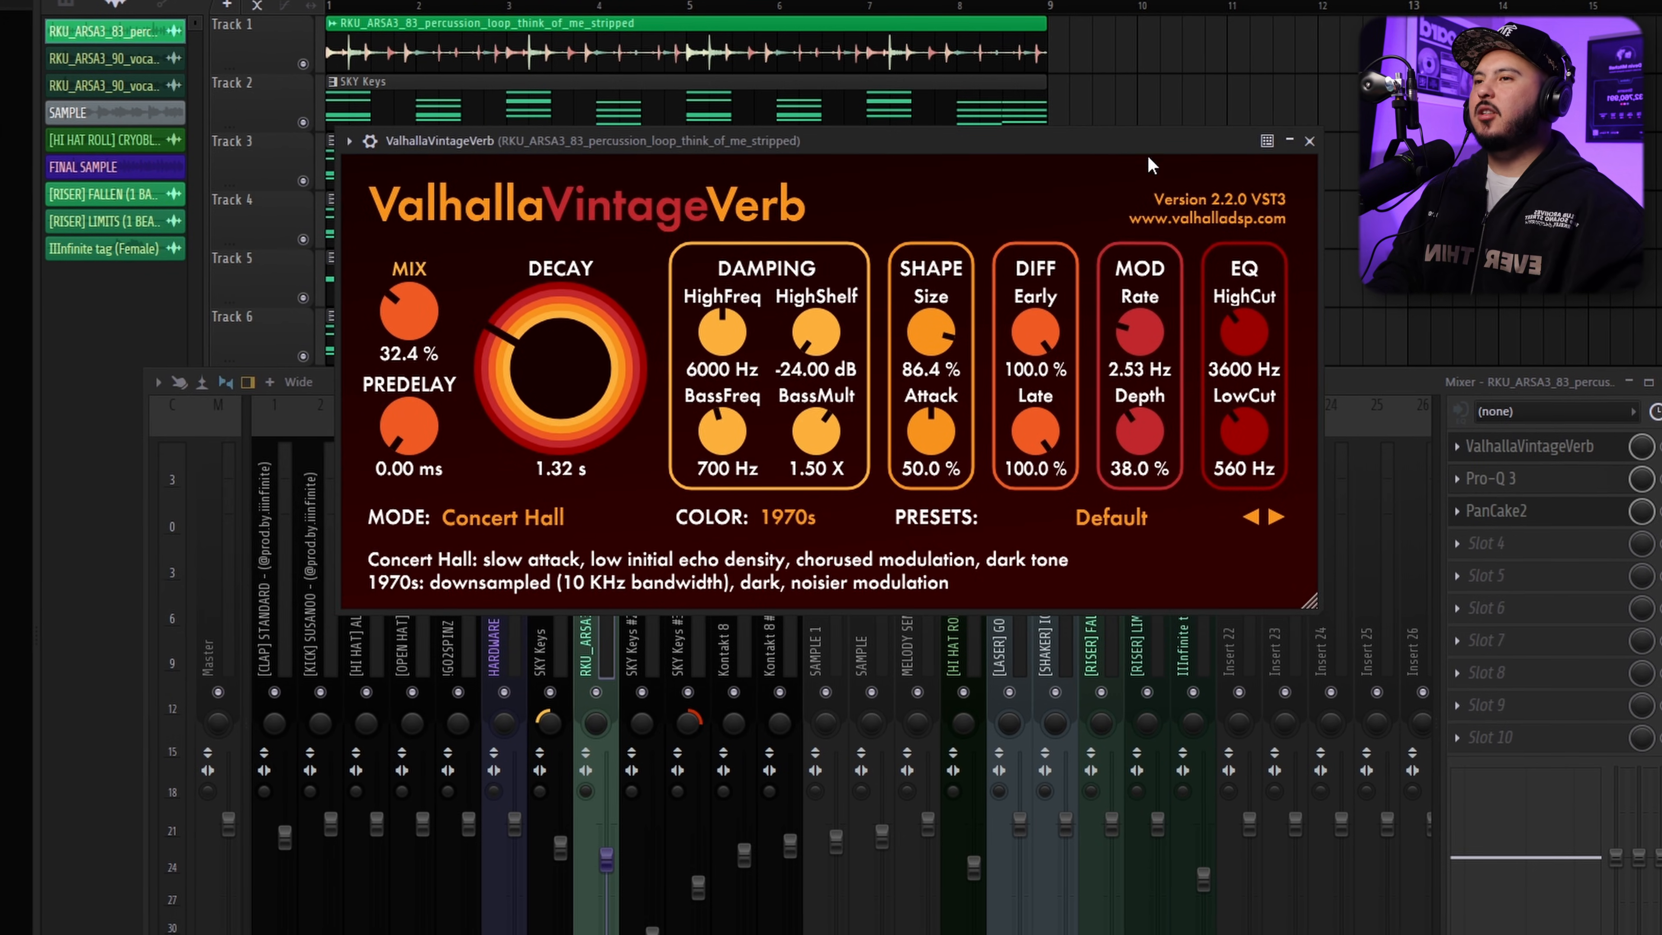
{"action": "left_click", "coordinate": [1528, 484]}
{"action": "left_click", "coordinate": [1501, 509]}
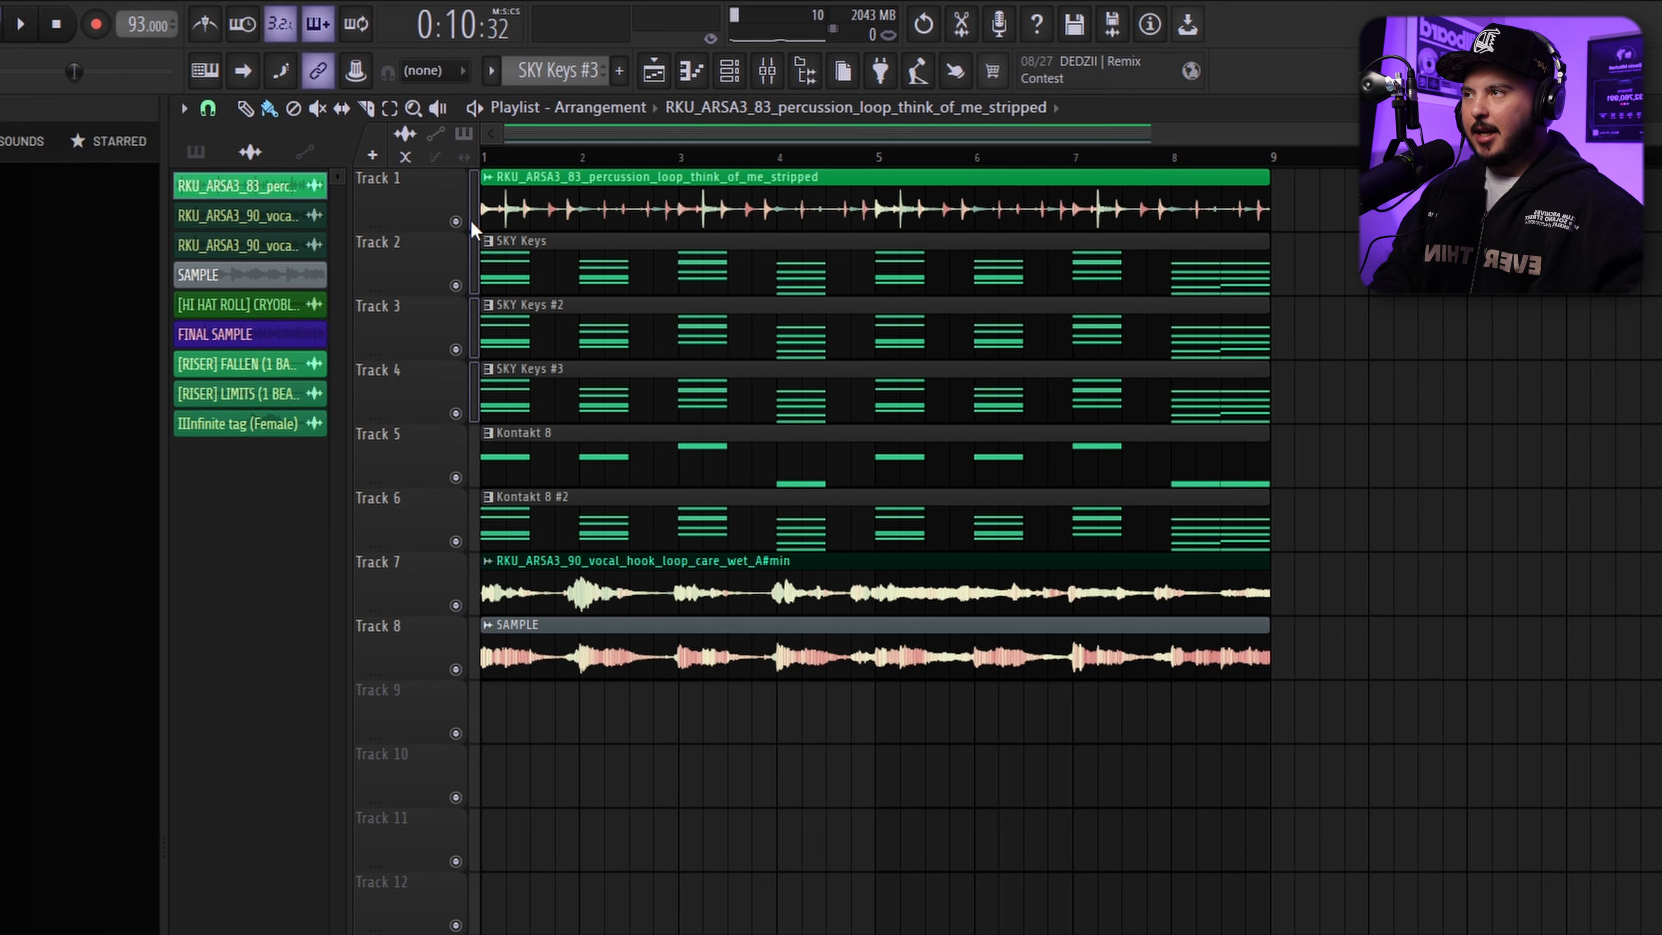
- Solo the percussion loop together with the three SKY Keys tracks and play them back
{"action": "right_click", "coordinate": [457, 222]}
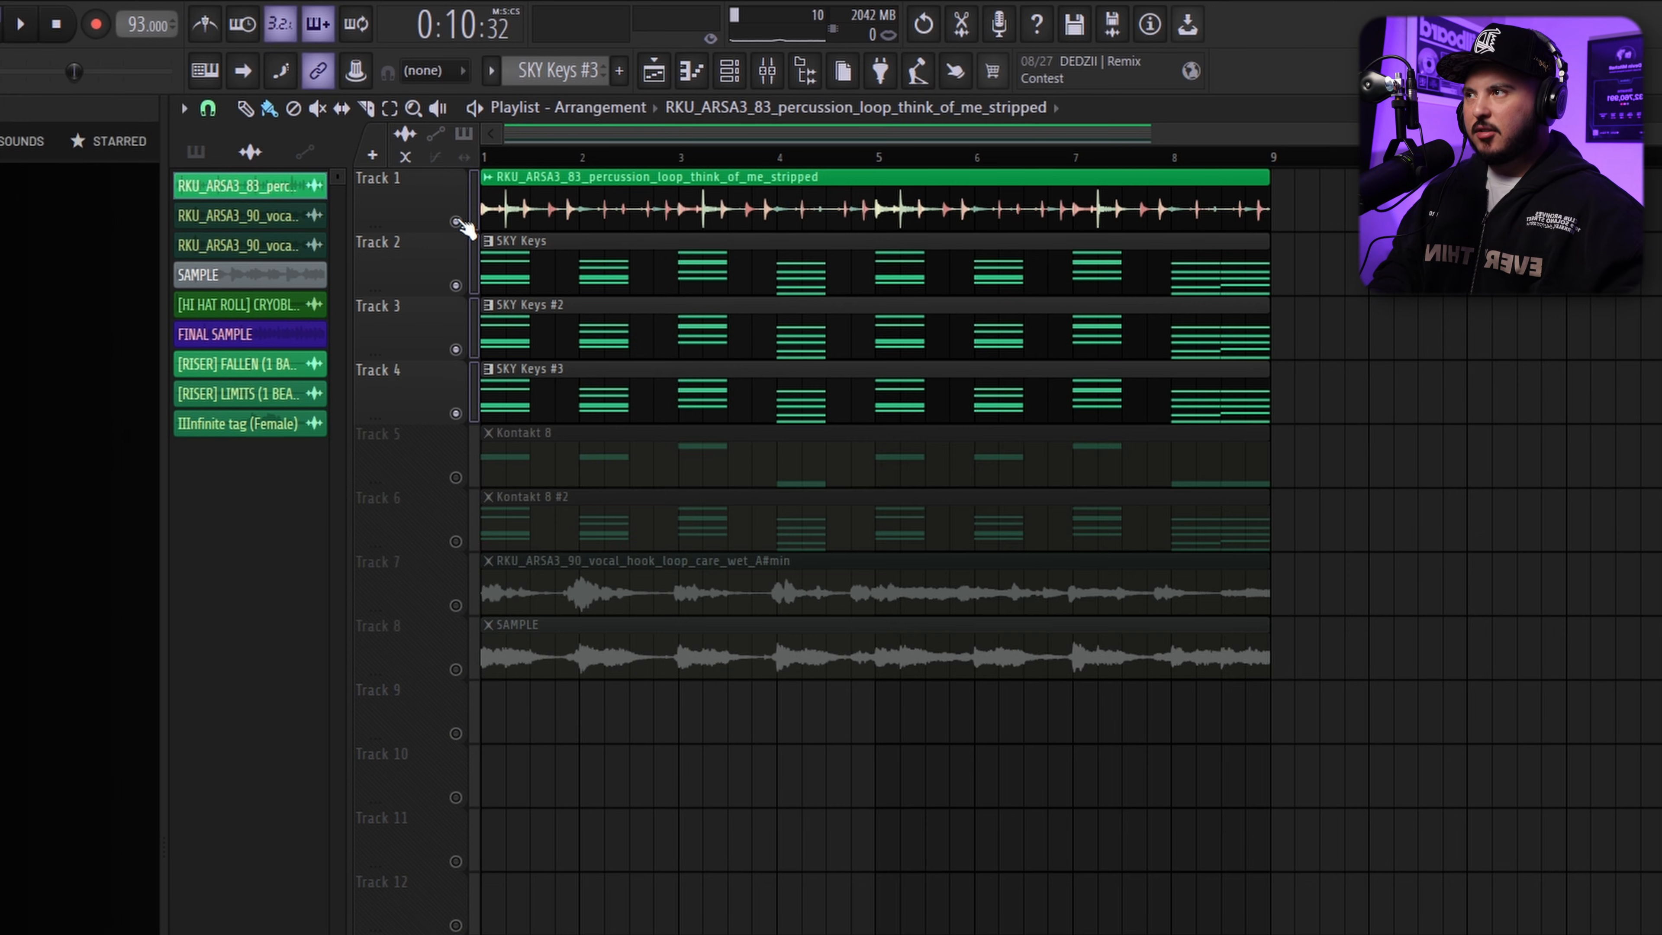
{"action": "left_click", "coordinate": [4, 33]}
{"action": "key", "text": "space"}
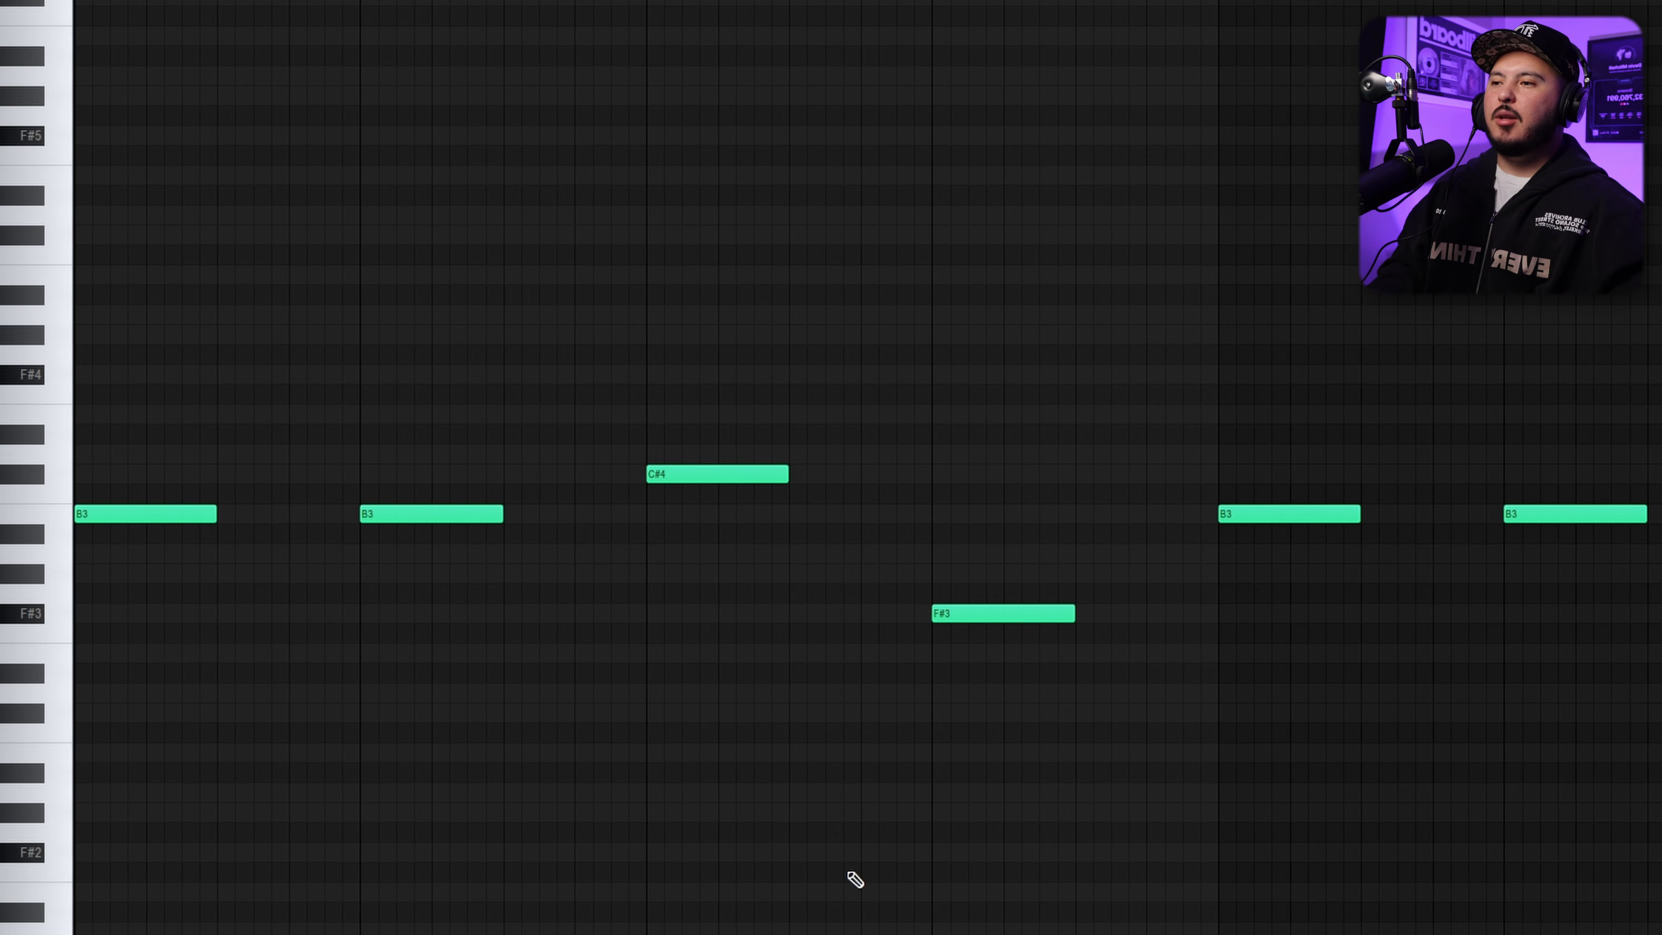
- Examine the Kontakt 8 melody notes and play the Kontakt 8 #2 chord pattern
{"action": "scroll", "coordinate": [786, 504], "scroll_direction": "down", "scroll_amount": 2}
{"action": "scroll", "coordinate": [856, 518], "scroll_direction": "down", "scroll_amount": 3}
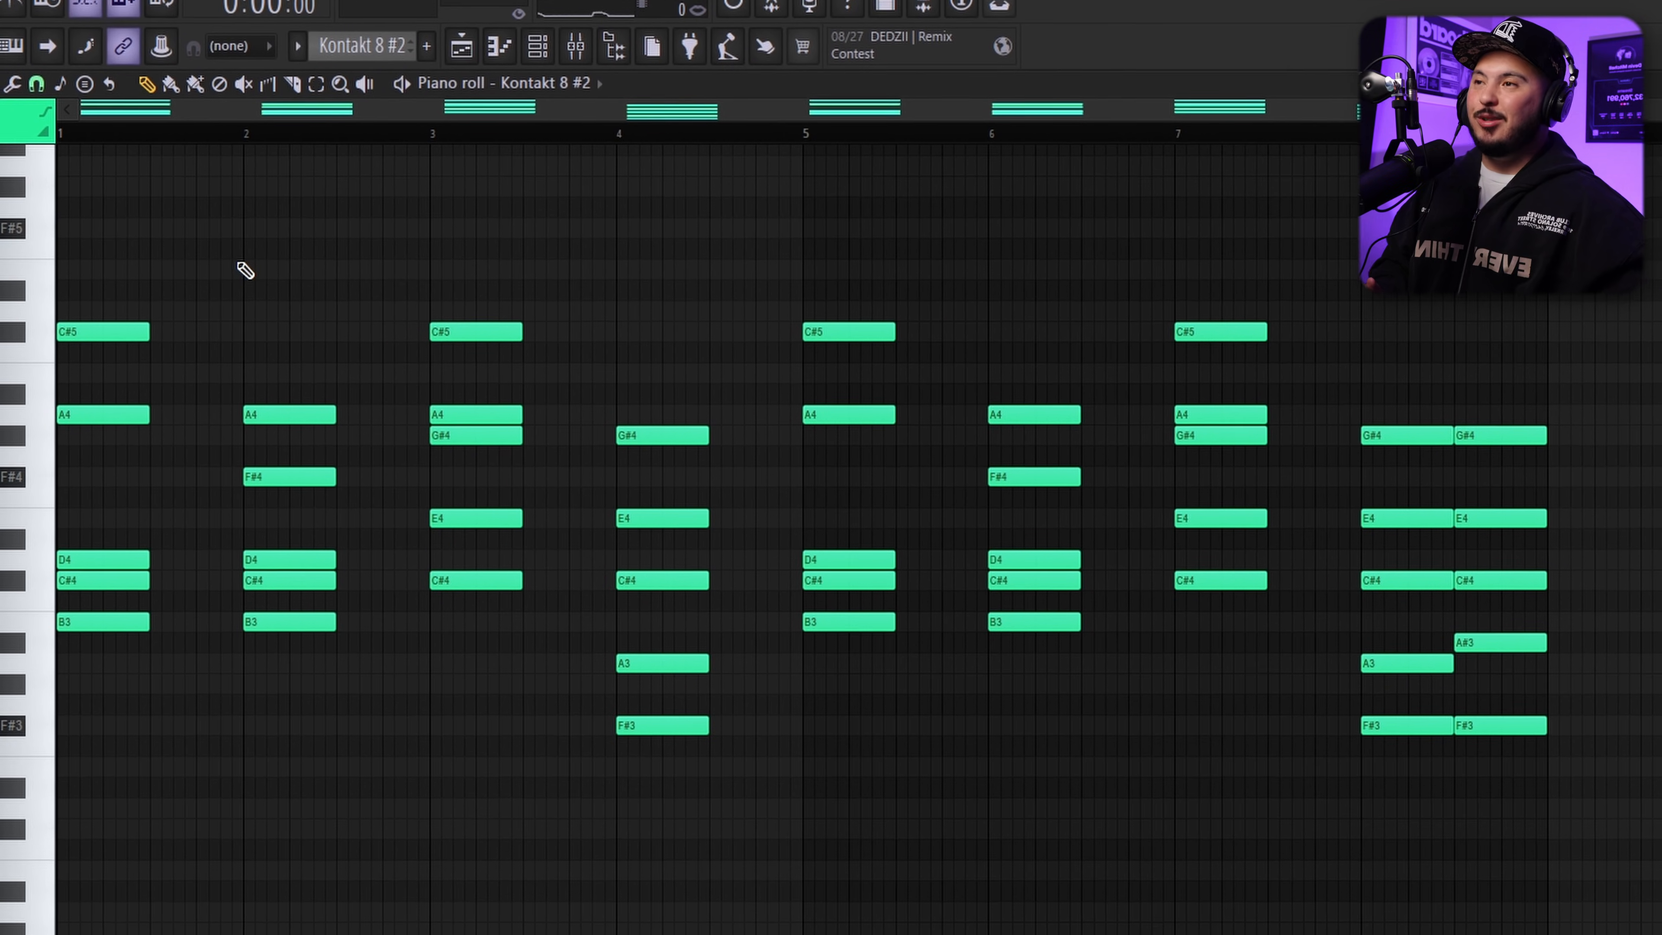
{"action": "key", "text": "space"}
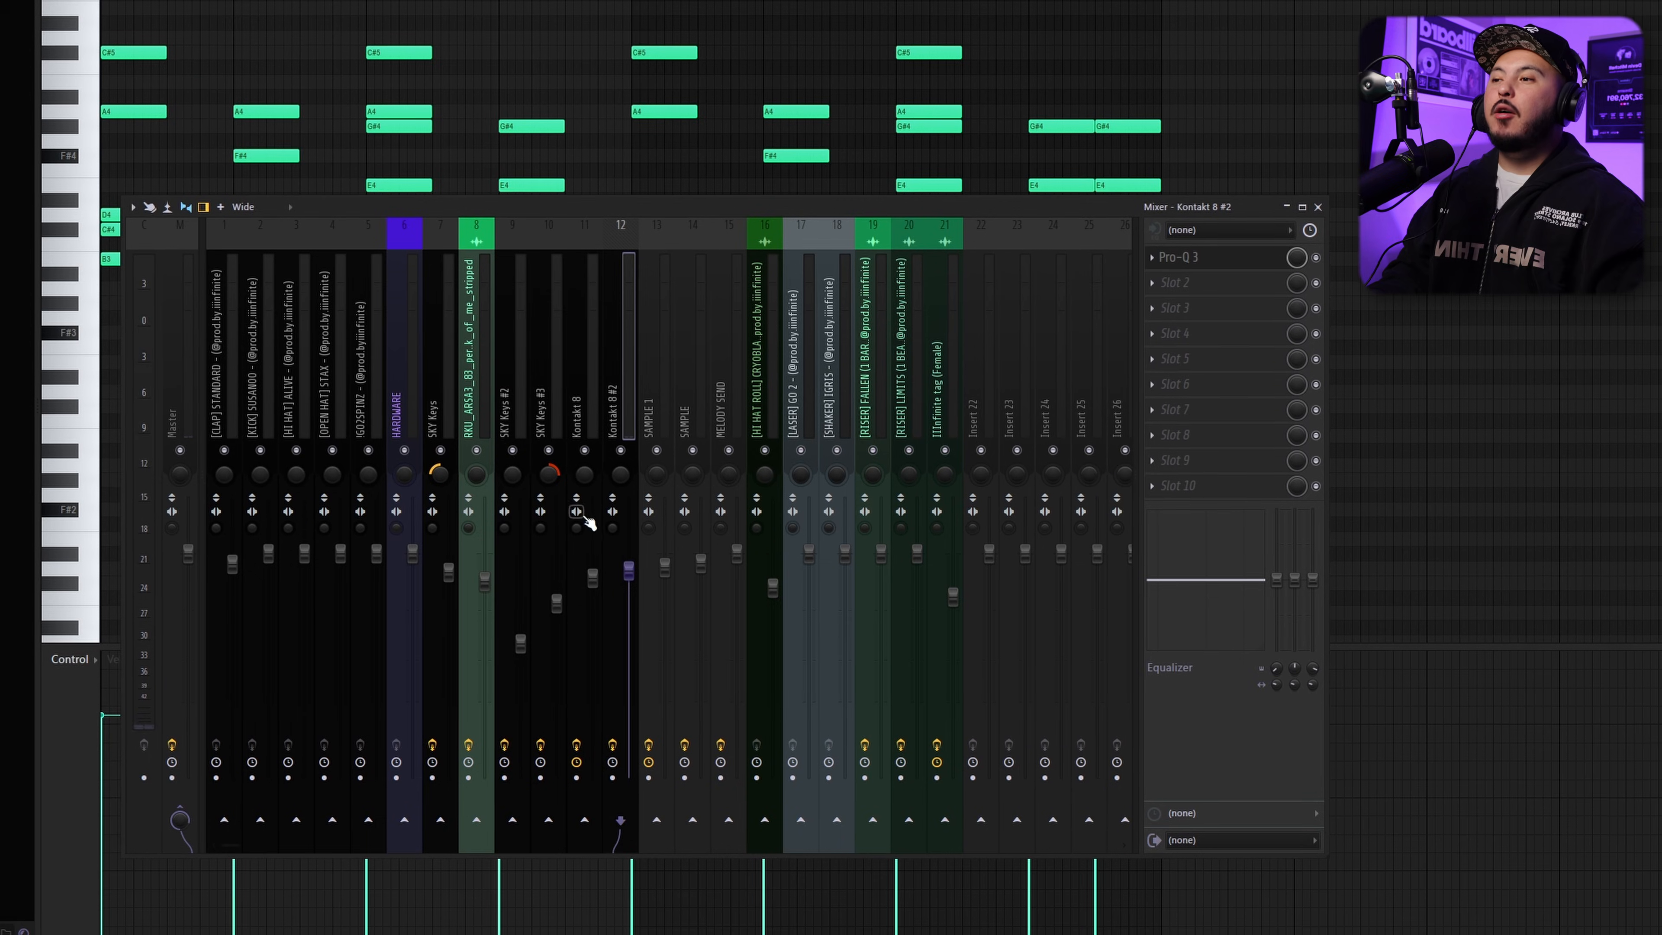
- View the Pro-Q 3 equalizer on the Kontakt 8 #2 mixer track and examine the SKY Keys chord notes
{"action": "left_click", "coordinate": [1260, 277]}
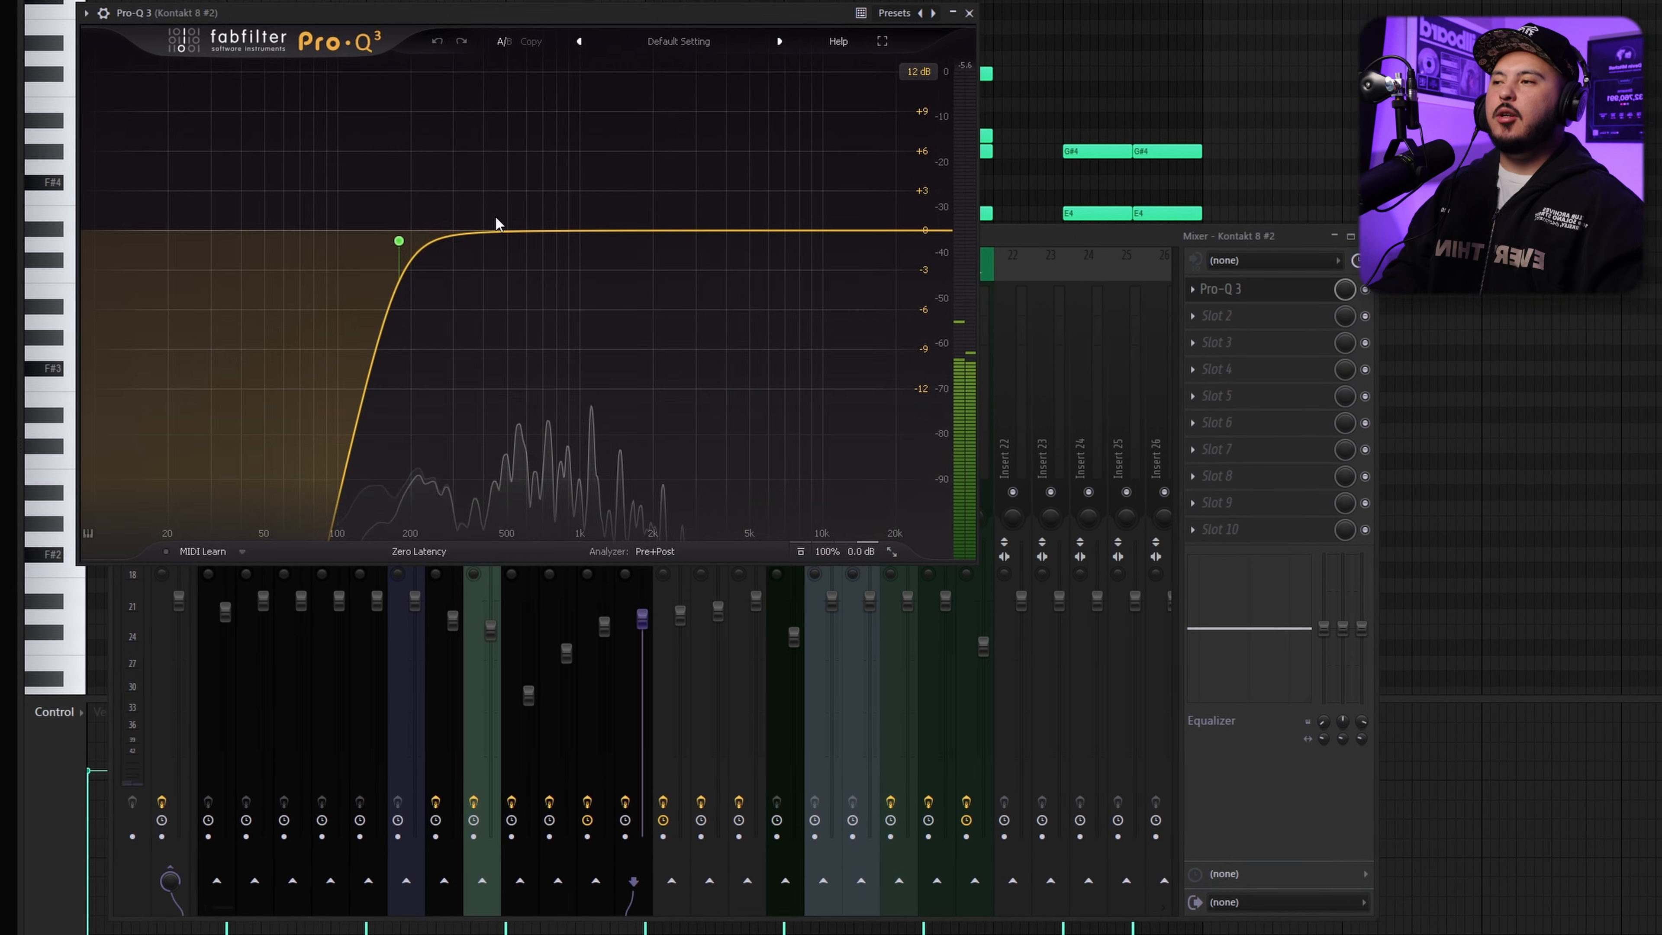
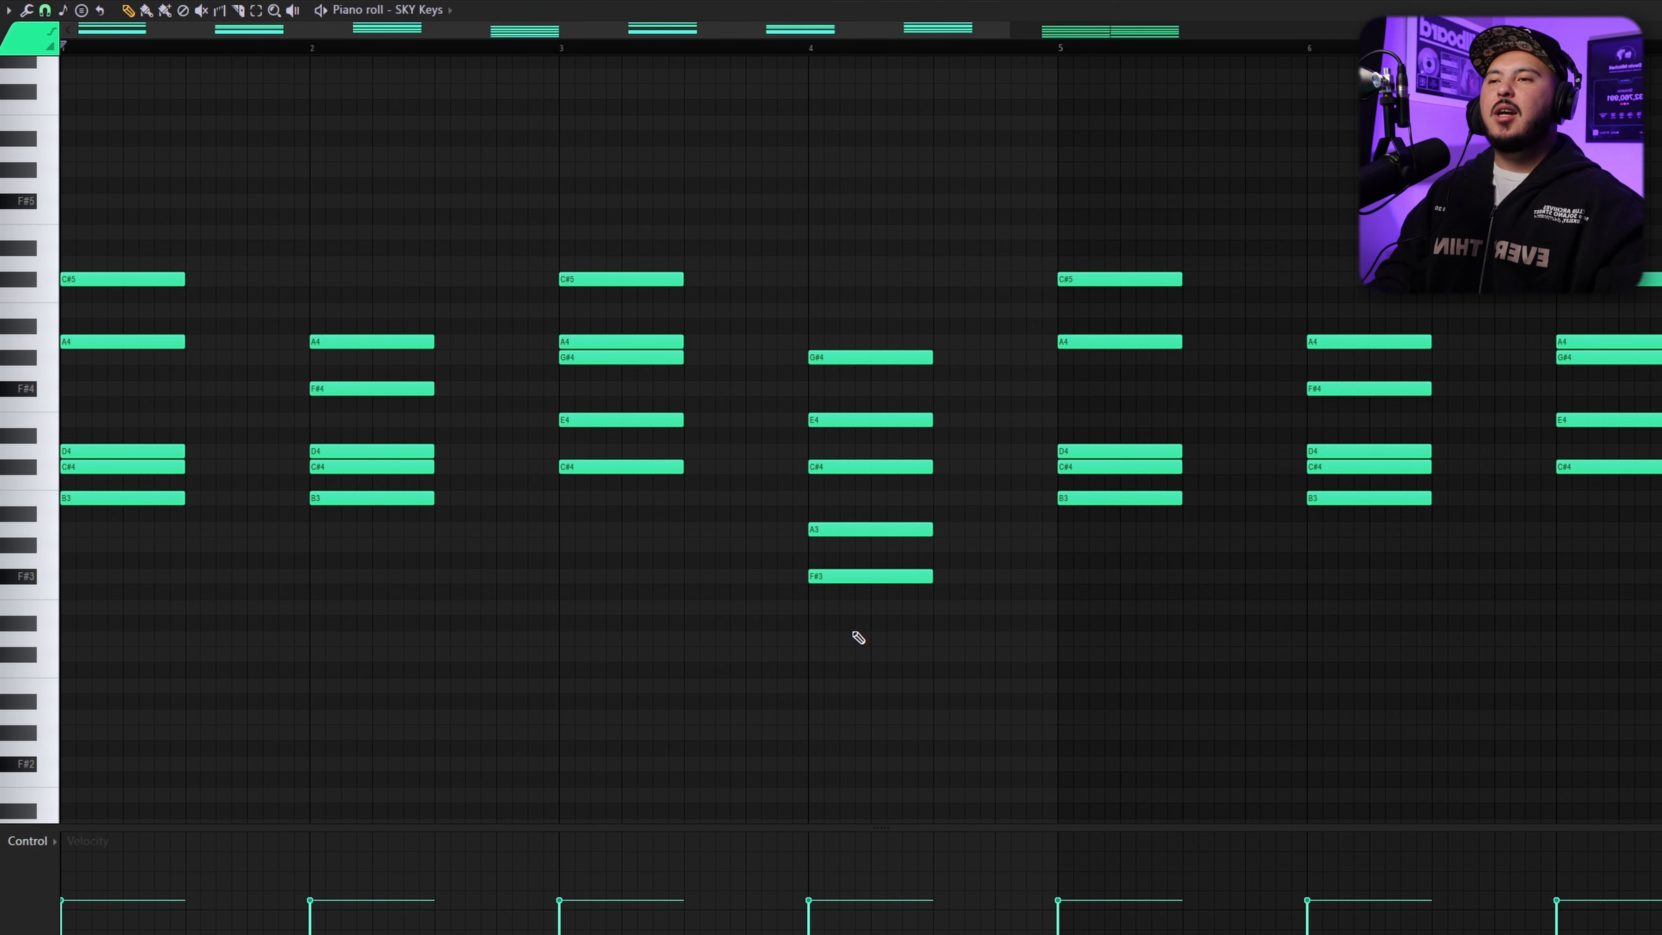
{"action": "scroll", "coordinate": [858, 637], "scroll_direction": "down", "scroll_amount": 3}
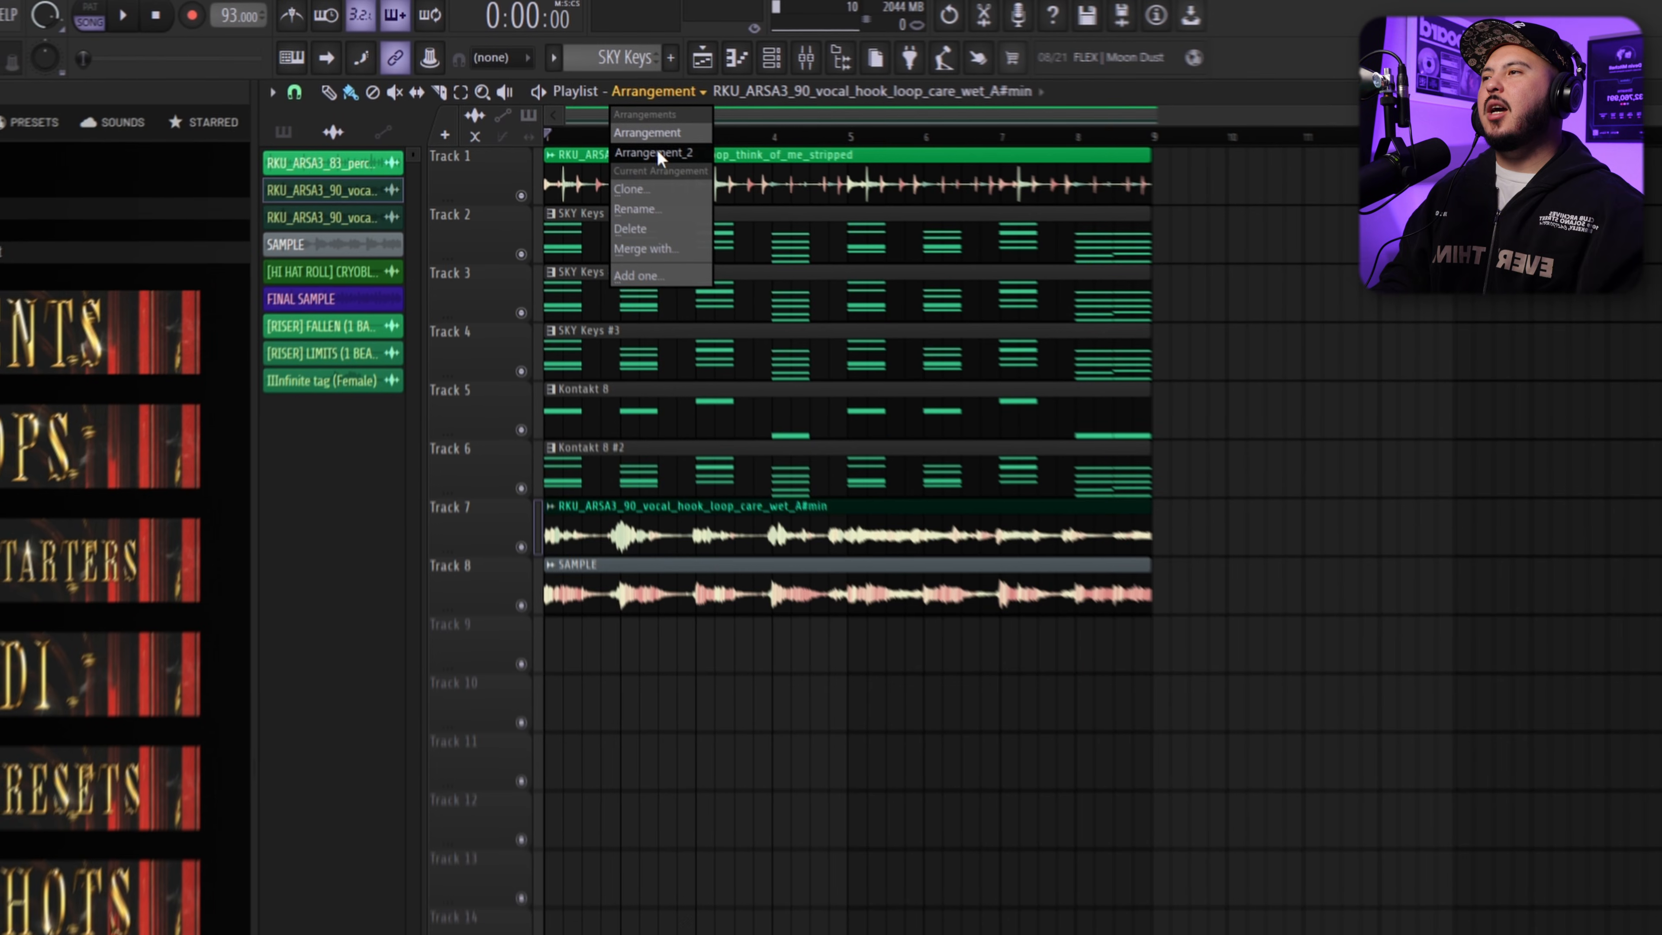
- Switch the playlist to Arrangement_2 and view the FINAL SAMPLE clip's channel settings
{"action": "left_click", "coordinate": [665, 158]}
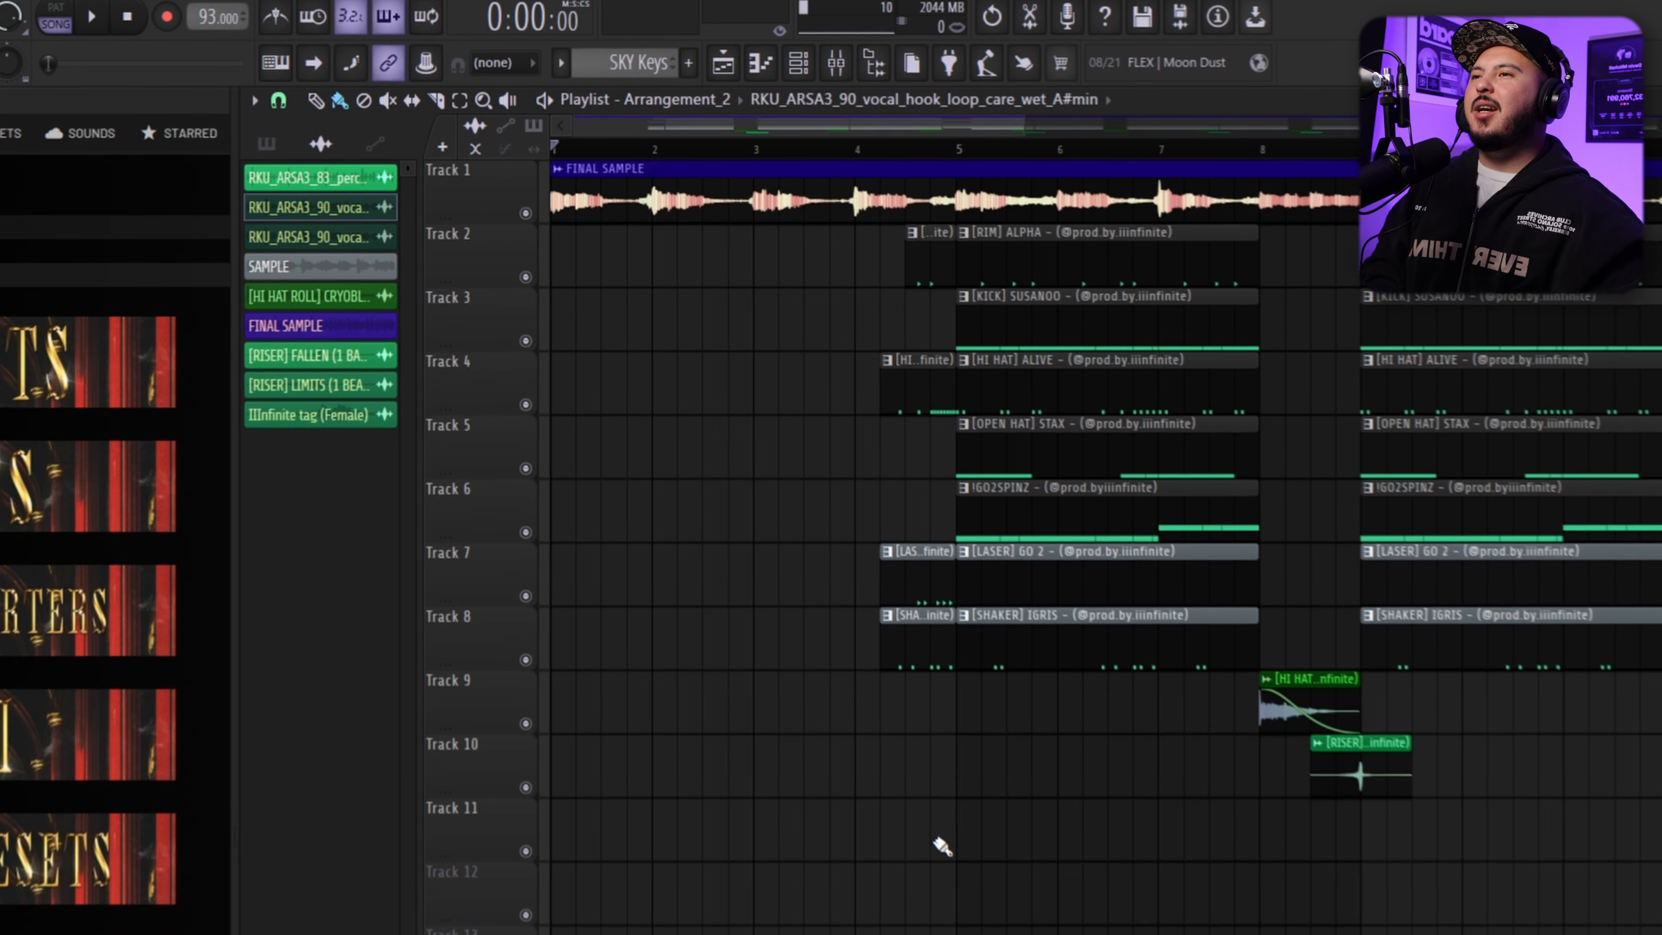
{"action": "scroll", "coordinate": [942, 845], "scroll_direction": "down", "scroll_amount": 3}
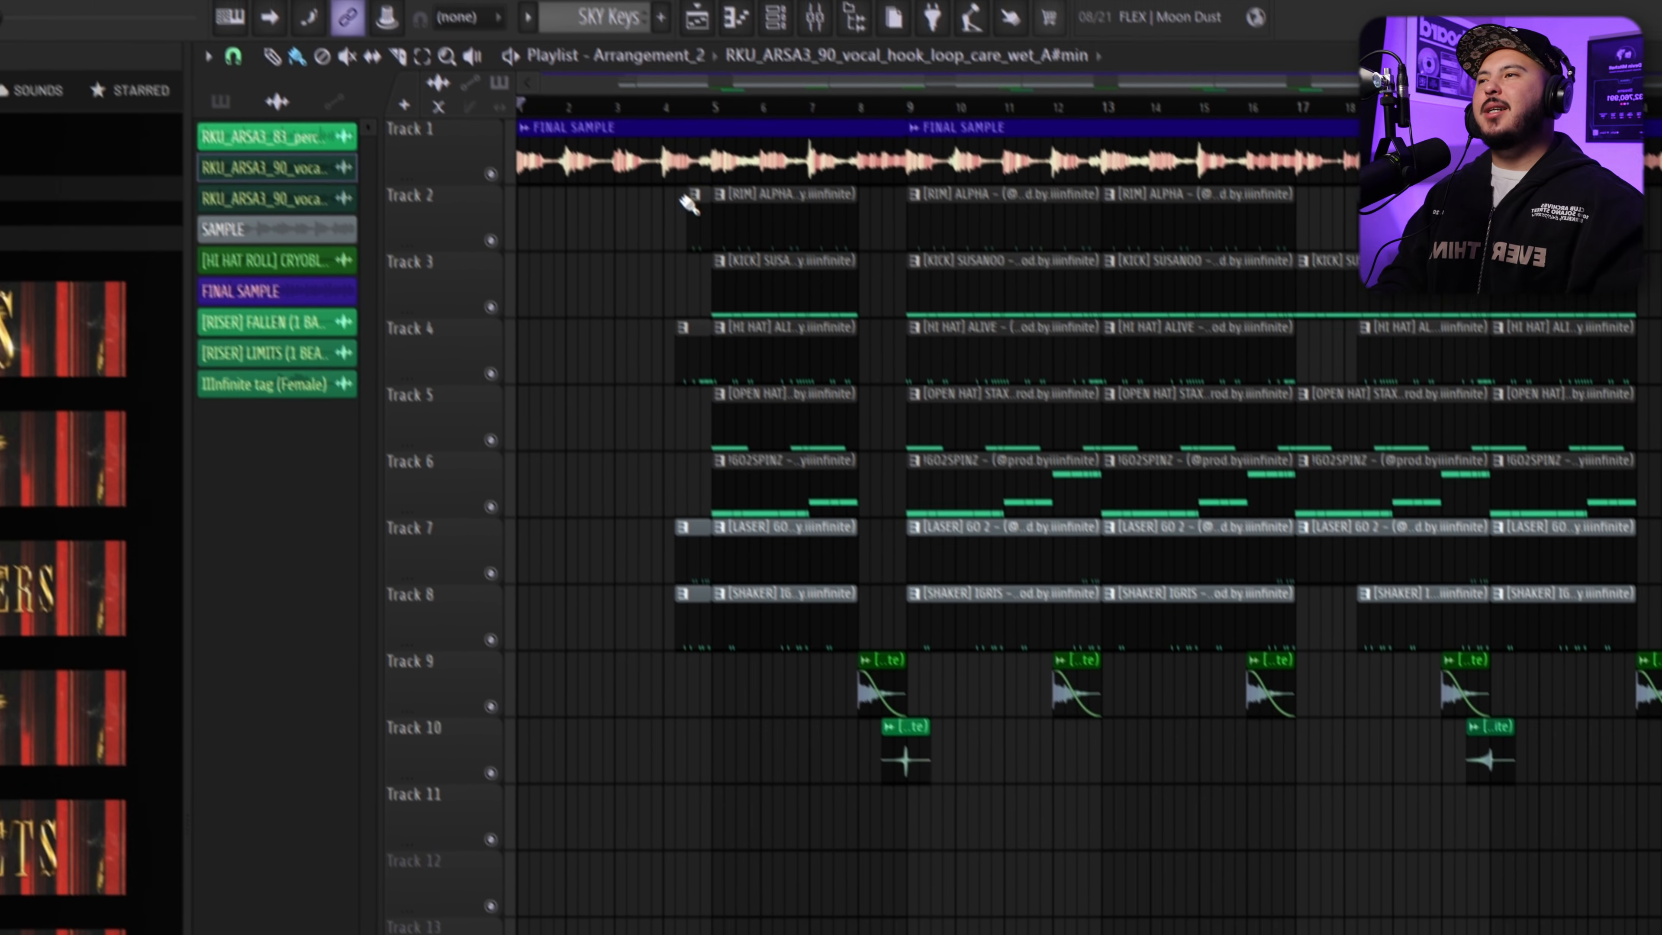
{"action": "double_click", "coordinate": [695, 157]}
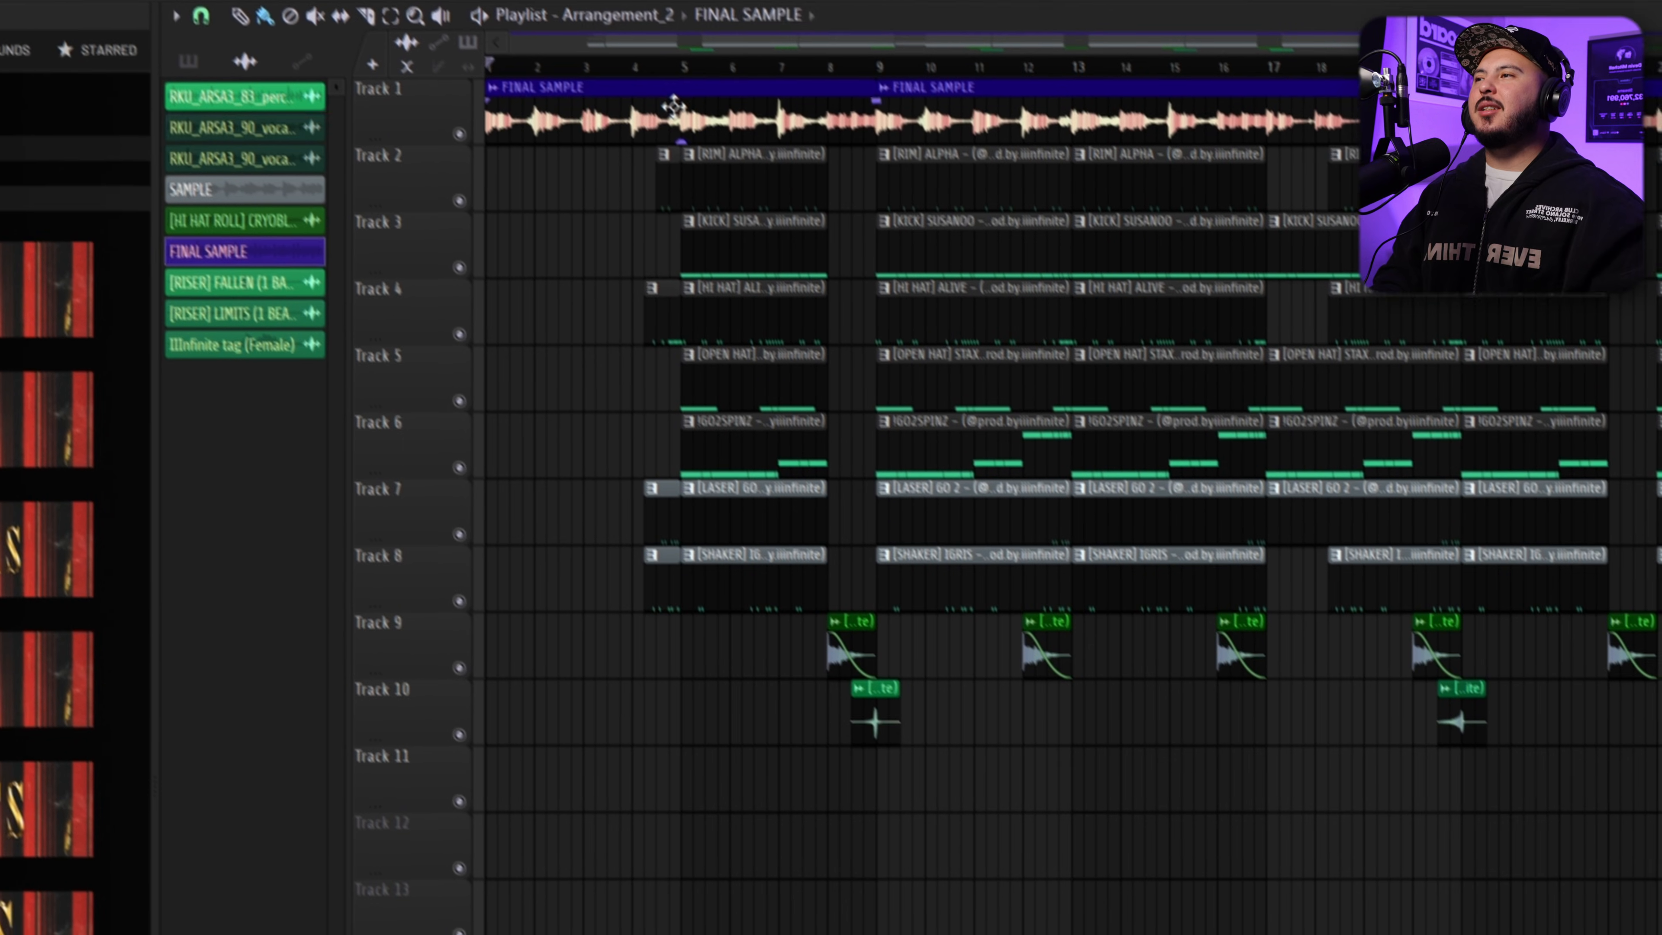
{"action": "left_click_drag", "start_coordinate": [685, 310], "coordinate": [971, 298]}
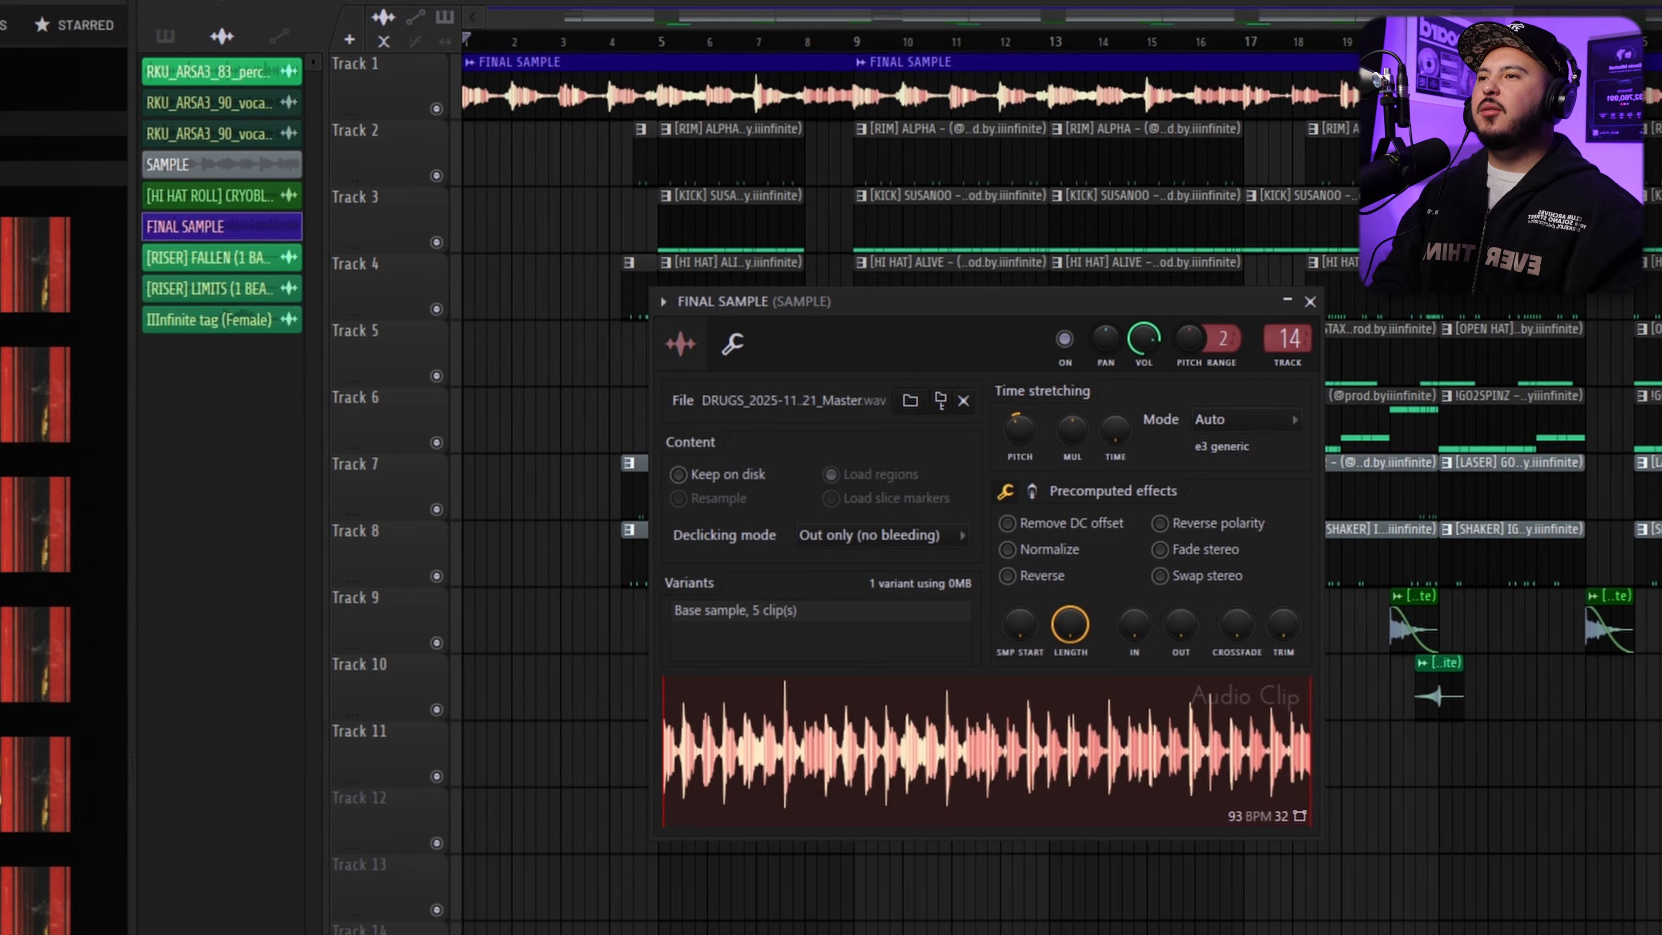
- Show the mixer and inspect the Pro-Q 3 low cut on the SAMPLE track
{"action": "key", "text": "F9"}
{"action": "left_click", "coordinate": [1655, 345]}
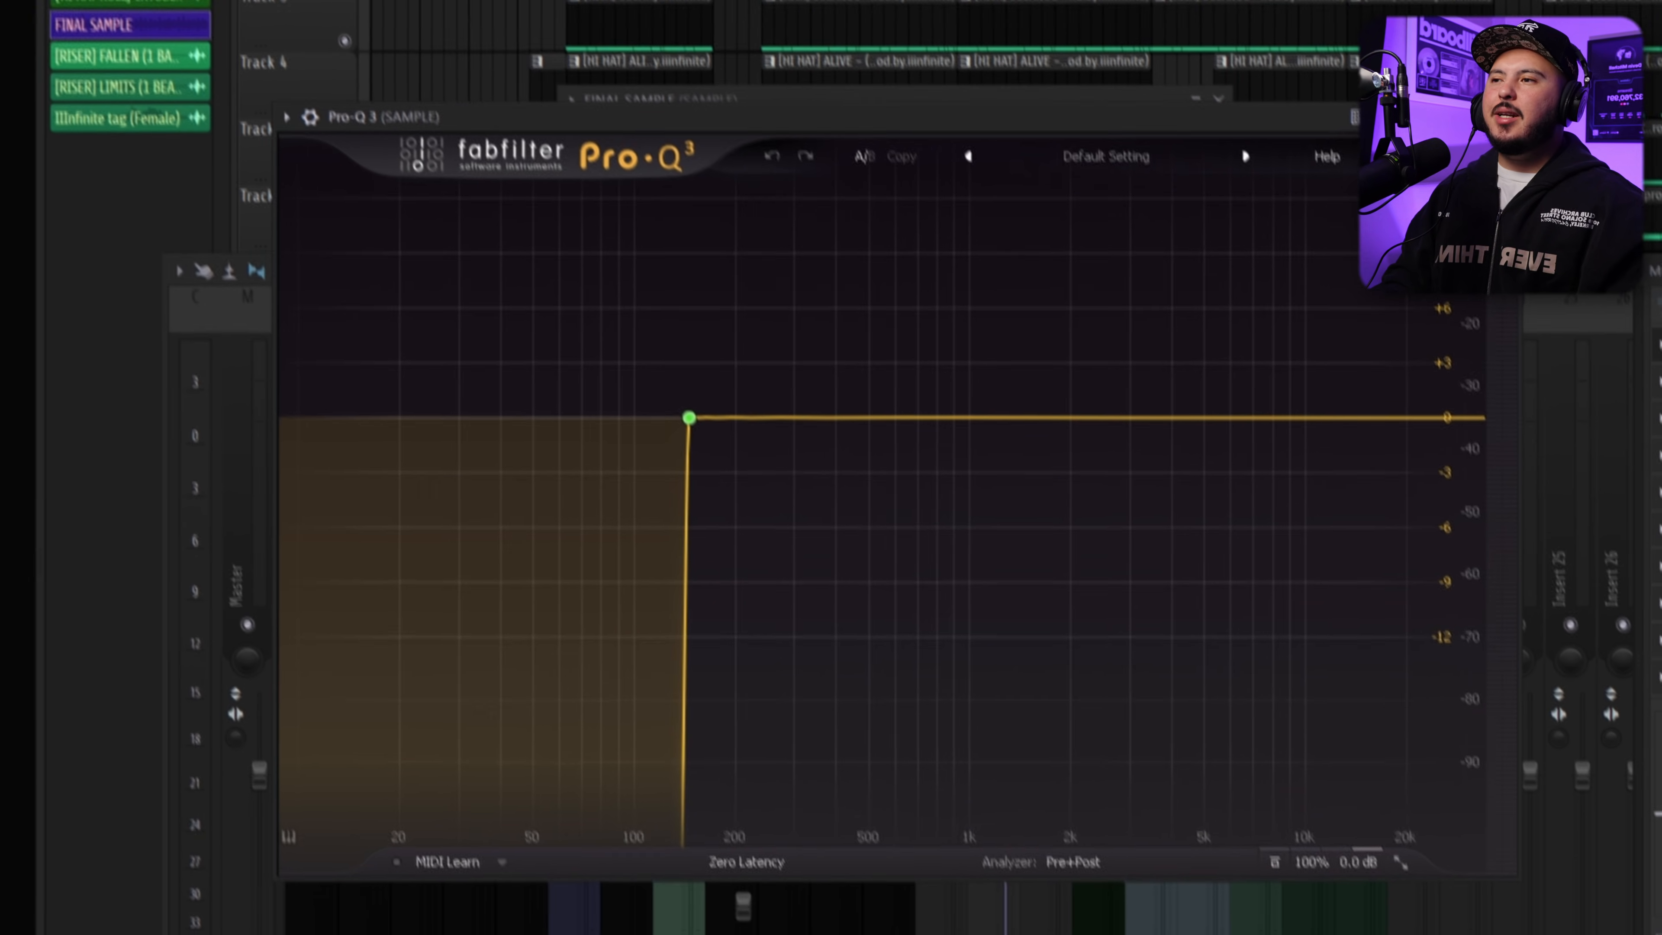
{"action": "mouse_move", "coordinate": [699, 473]}
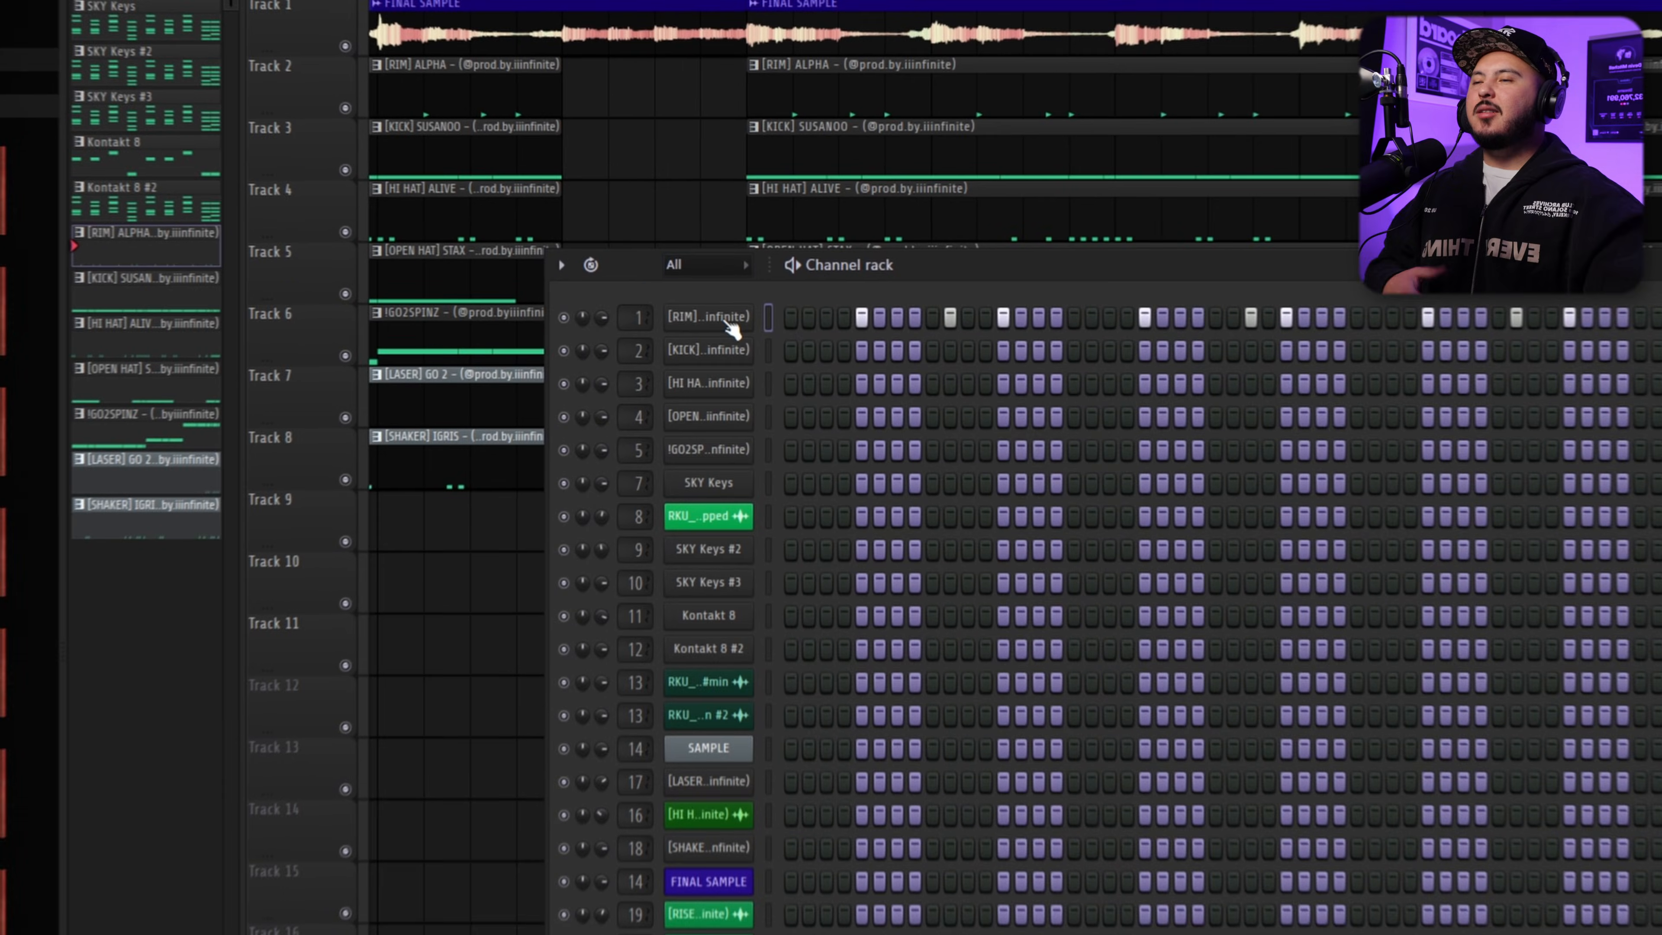
- View the [RIM] ALPHA sampler settings and play its note pattern
{"action": "left_click", "coordinate": [731, 321]}
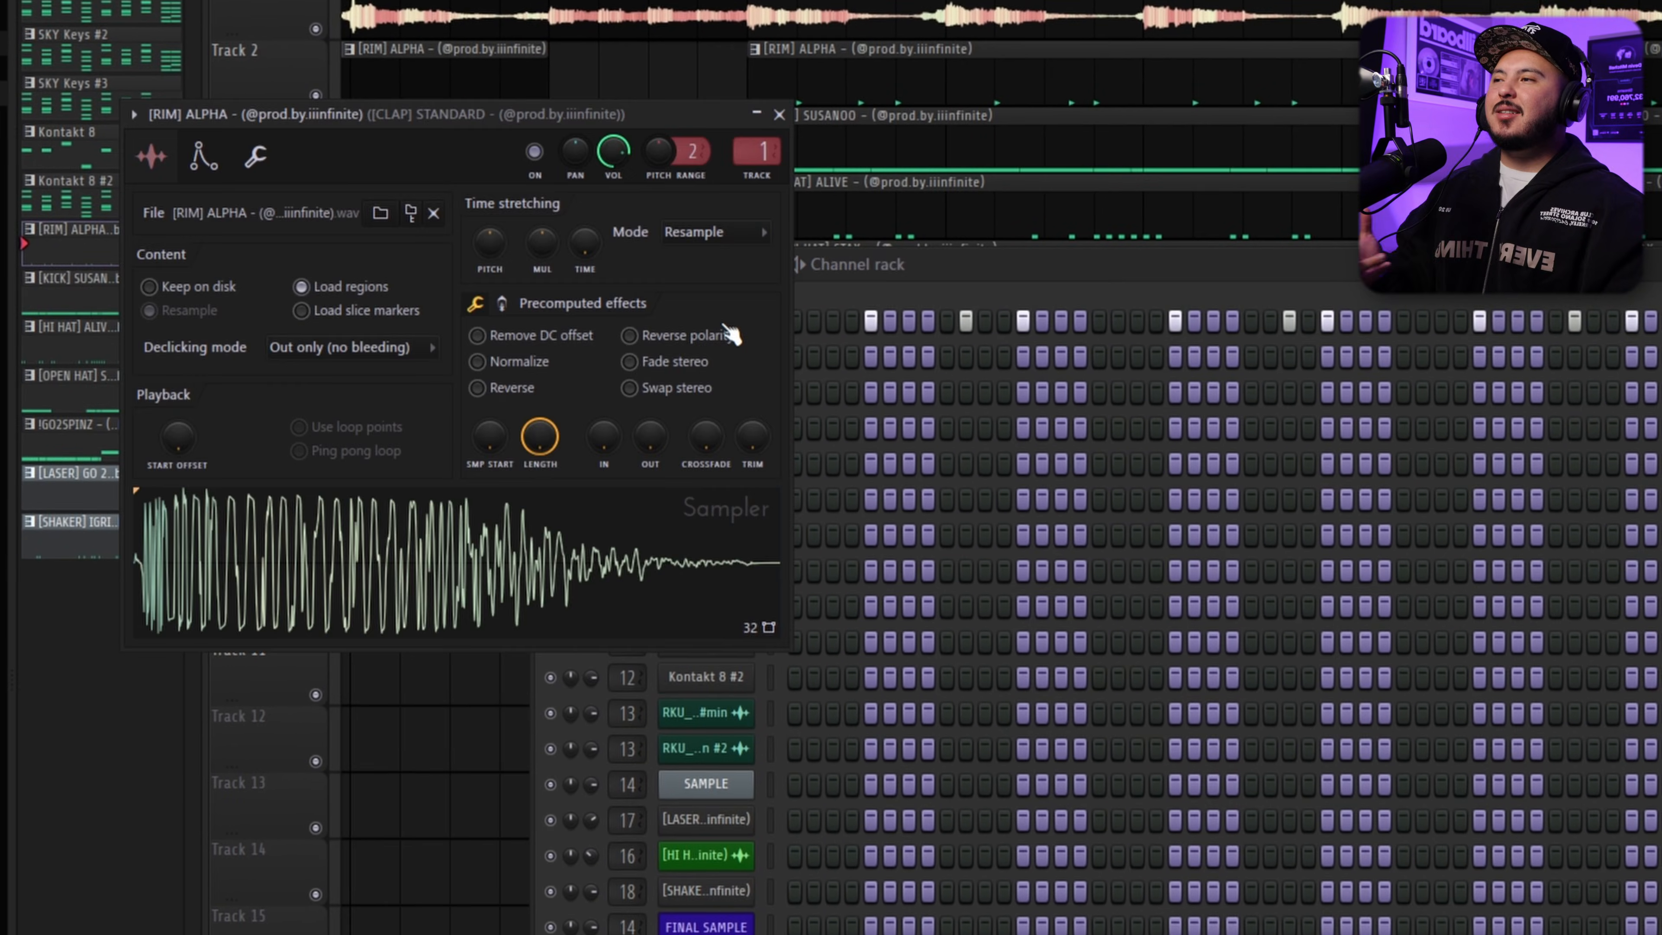
{"action": "left_click_drag", "start_coordinate": [483, 117], "coordinate": [789, 121]}
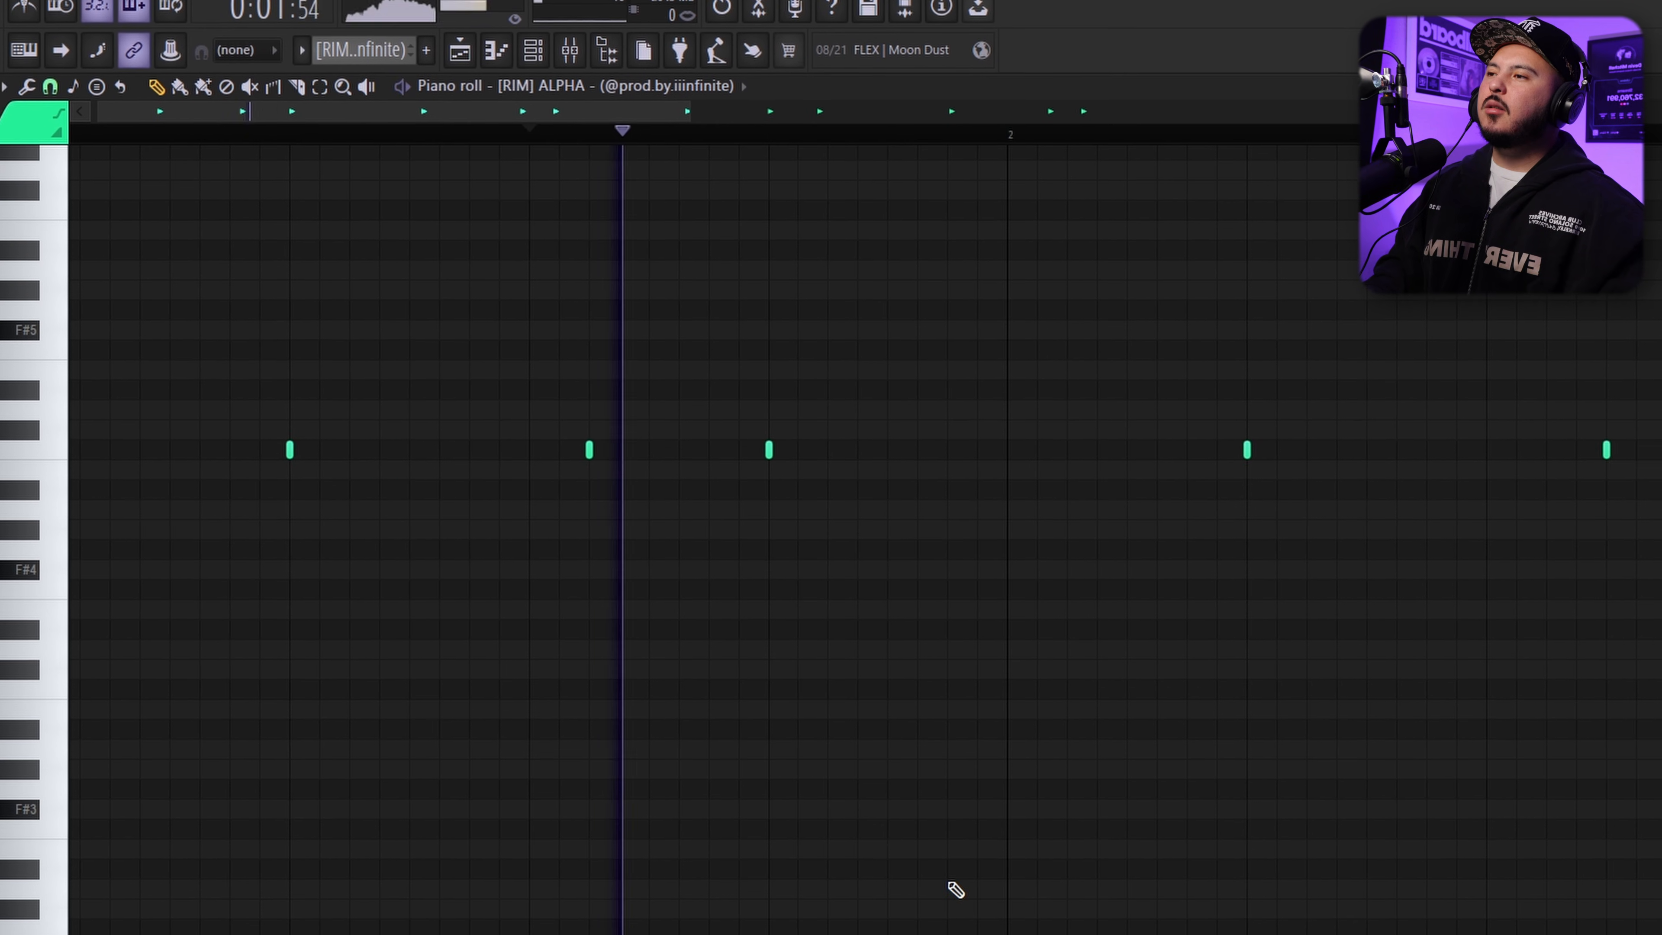
{"action": "key", "text": "space"}
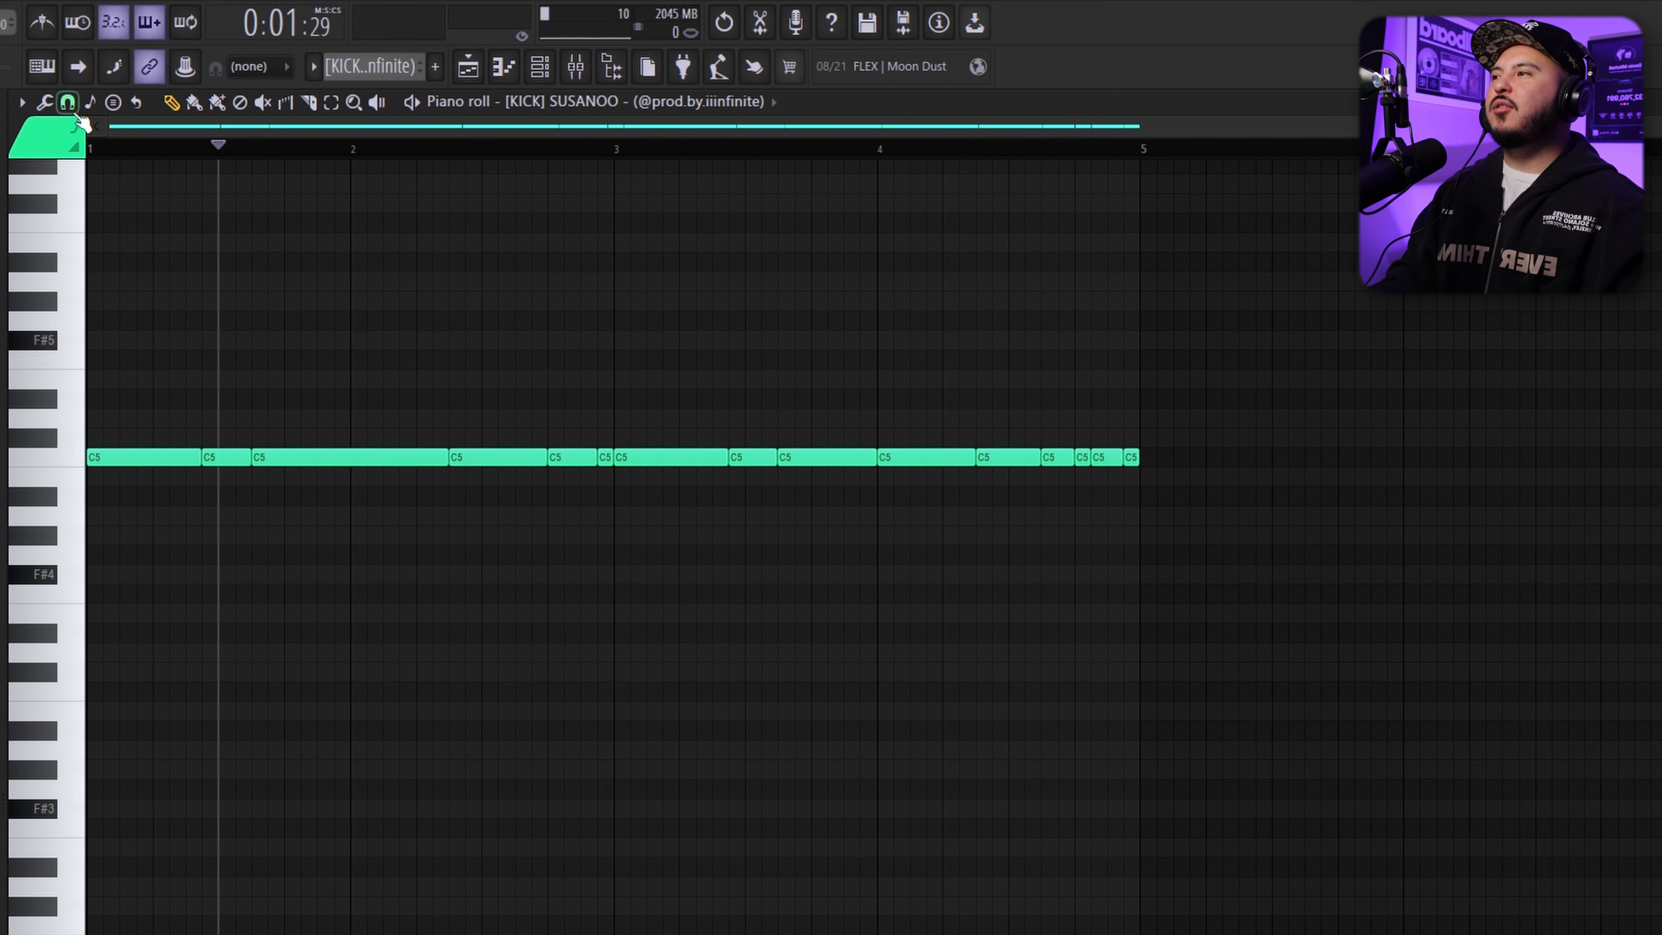
- Shorten the C5 notes of the [KICK] SUSANOO pattern and play the pattern back
{"action": "scroll", "coordinate": [140, 132], "scroll_direction": "up", "scroll_amount": 3}
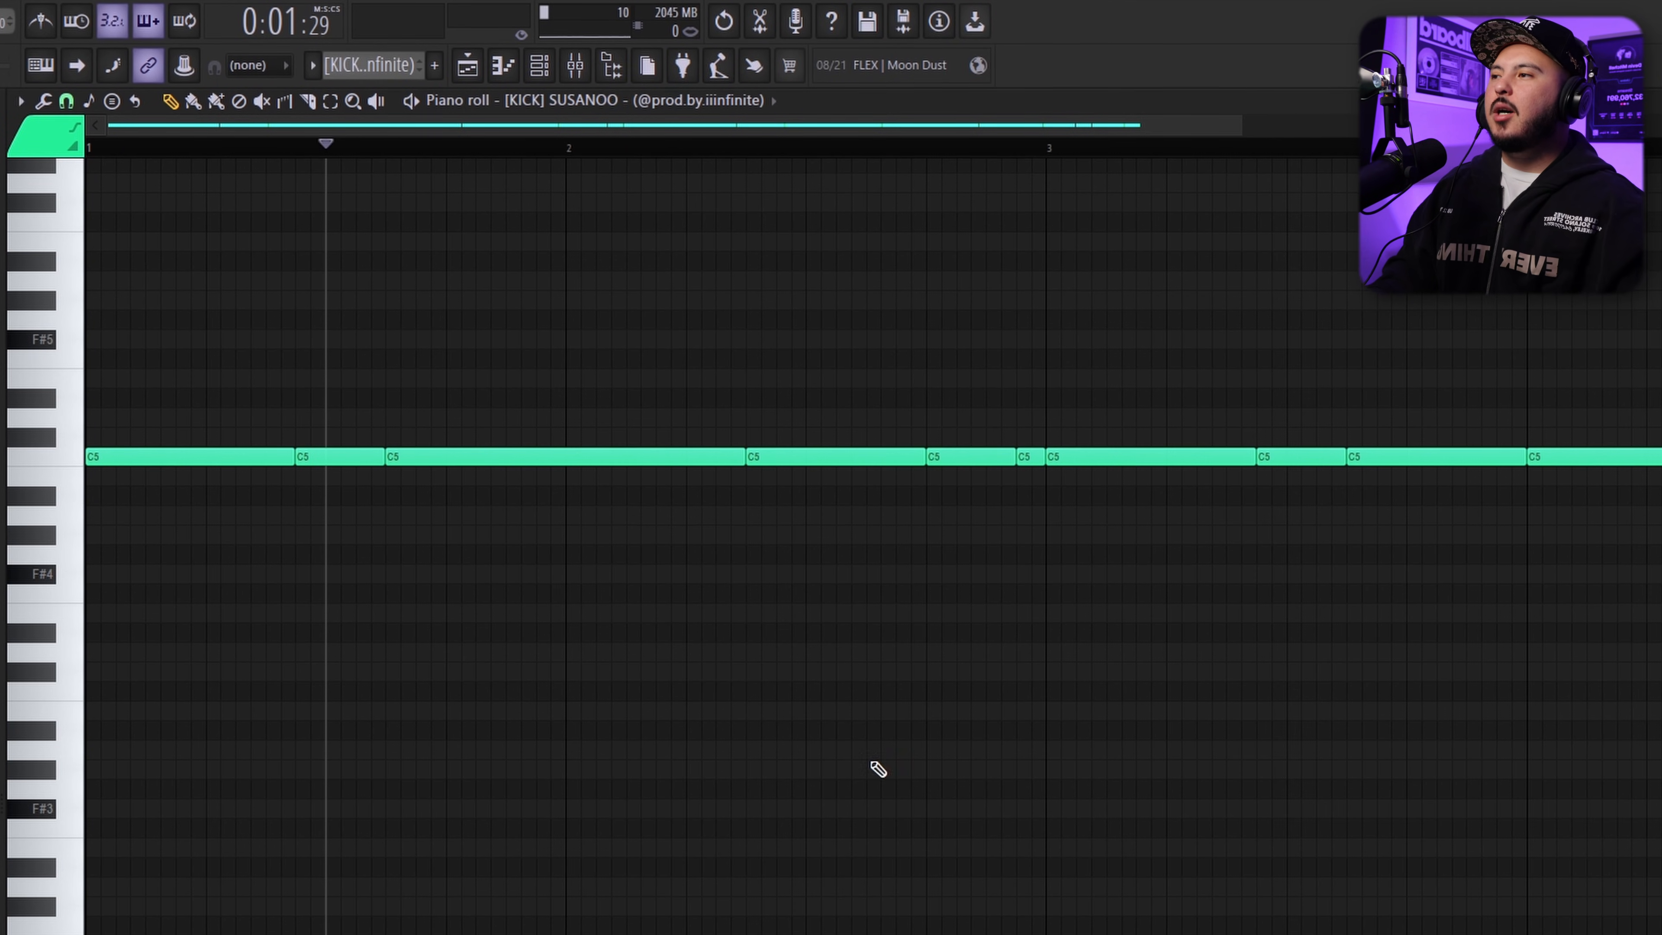
{"action": "key", "text": "ctrl+z"}
{"action": "scroll", "coordinate": [139, 123], "scroll_direction": "up", "scroll_amount": 3}
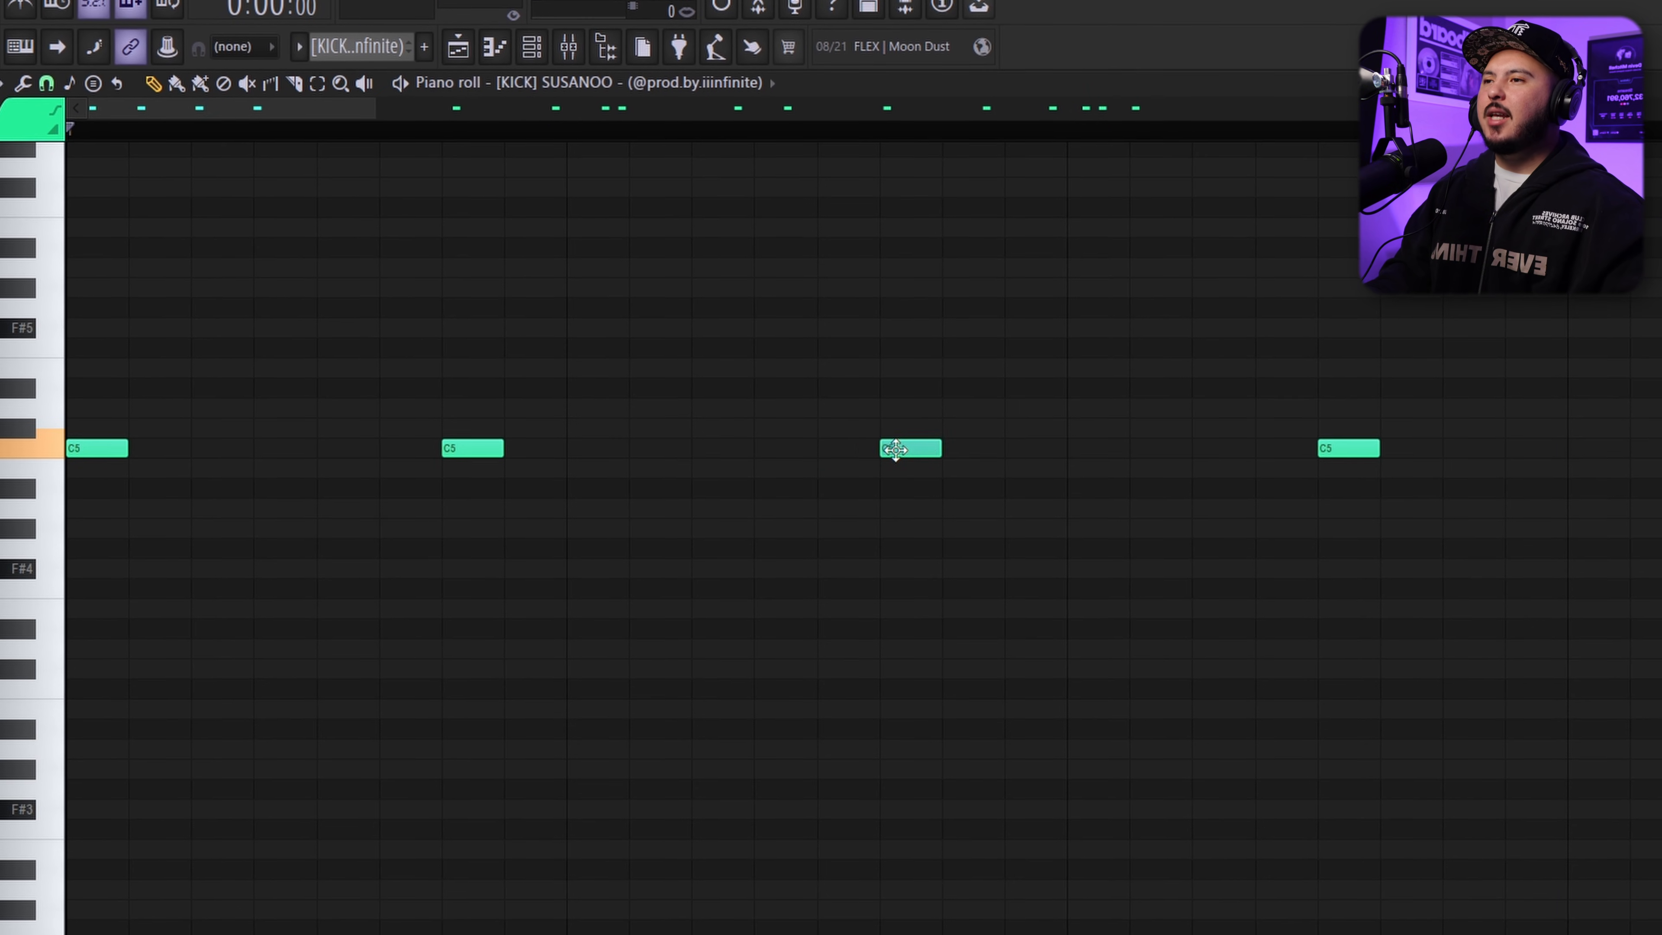
{"action": "key", "text": "space"}
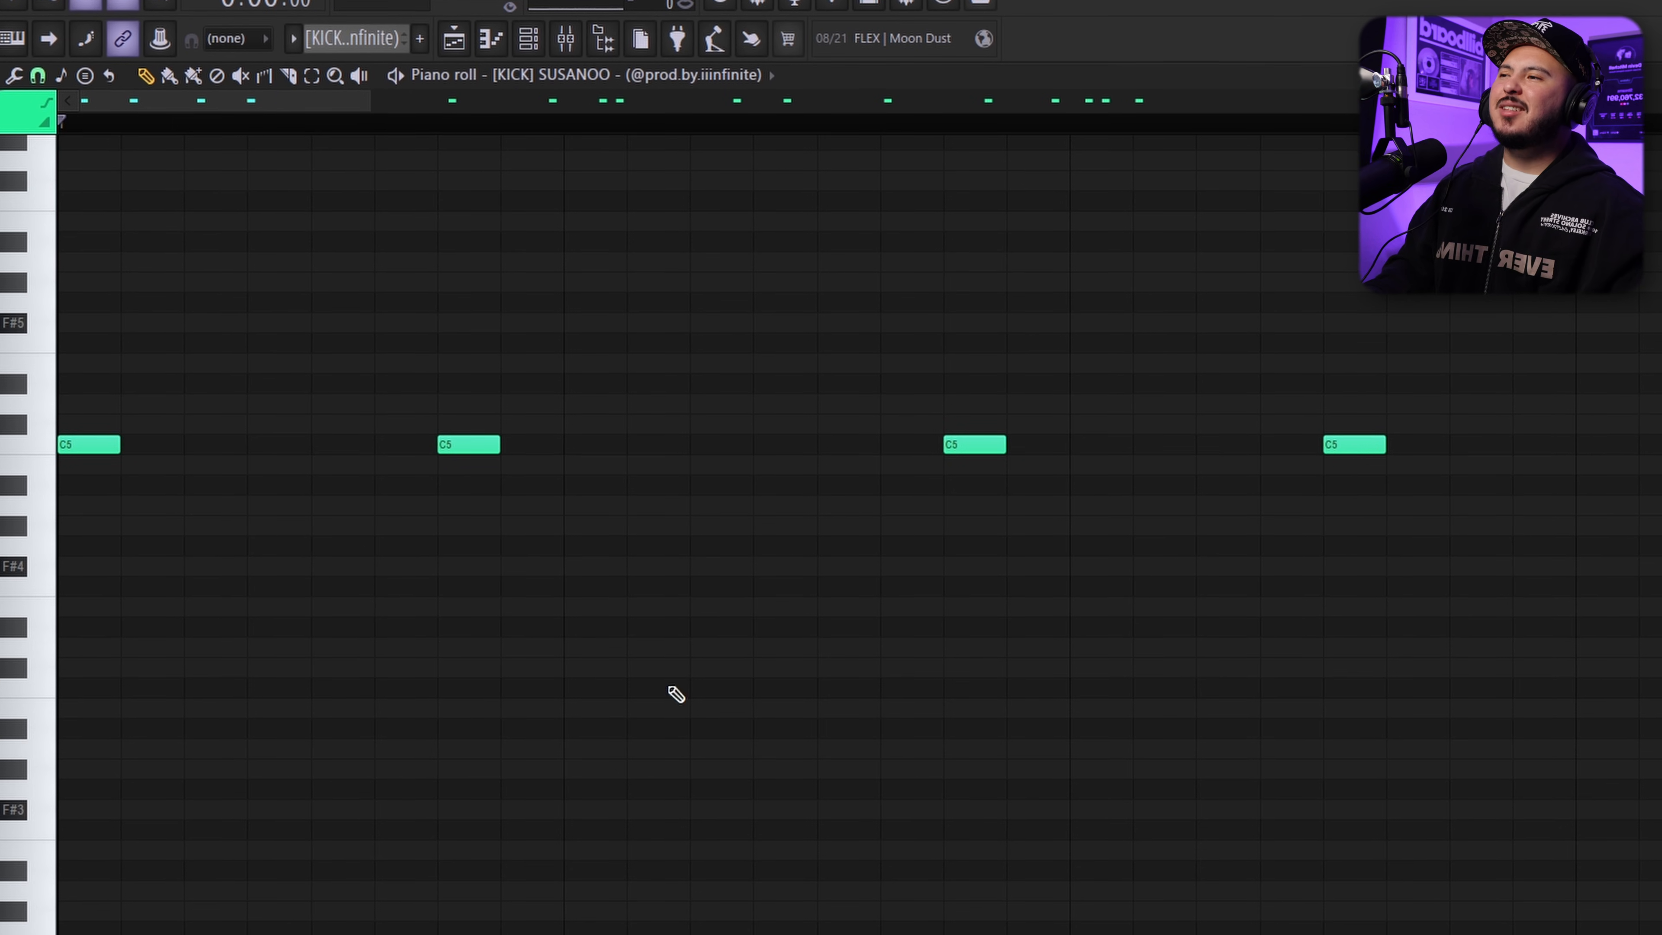
{"action": "key", "text": "space"}
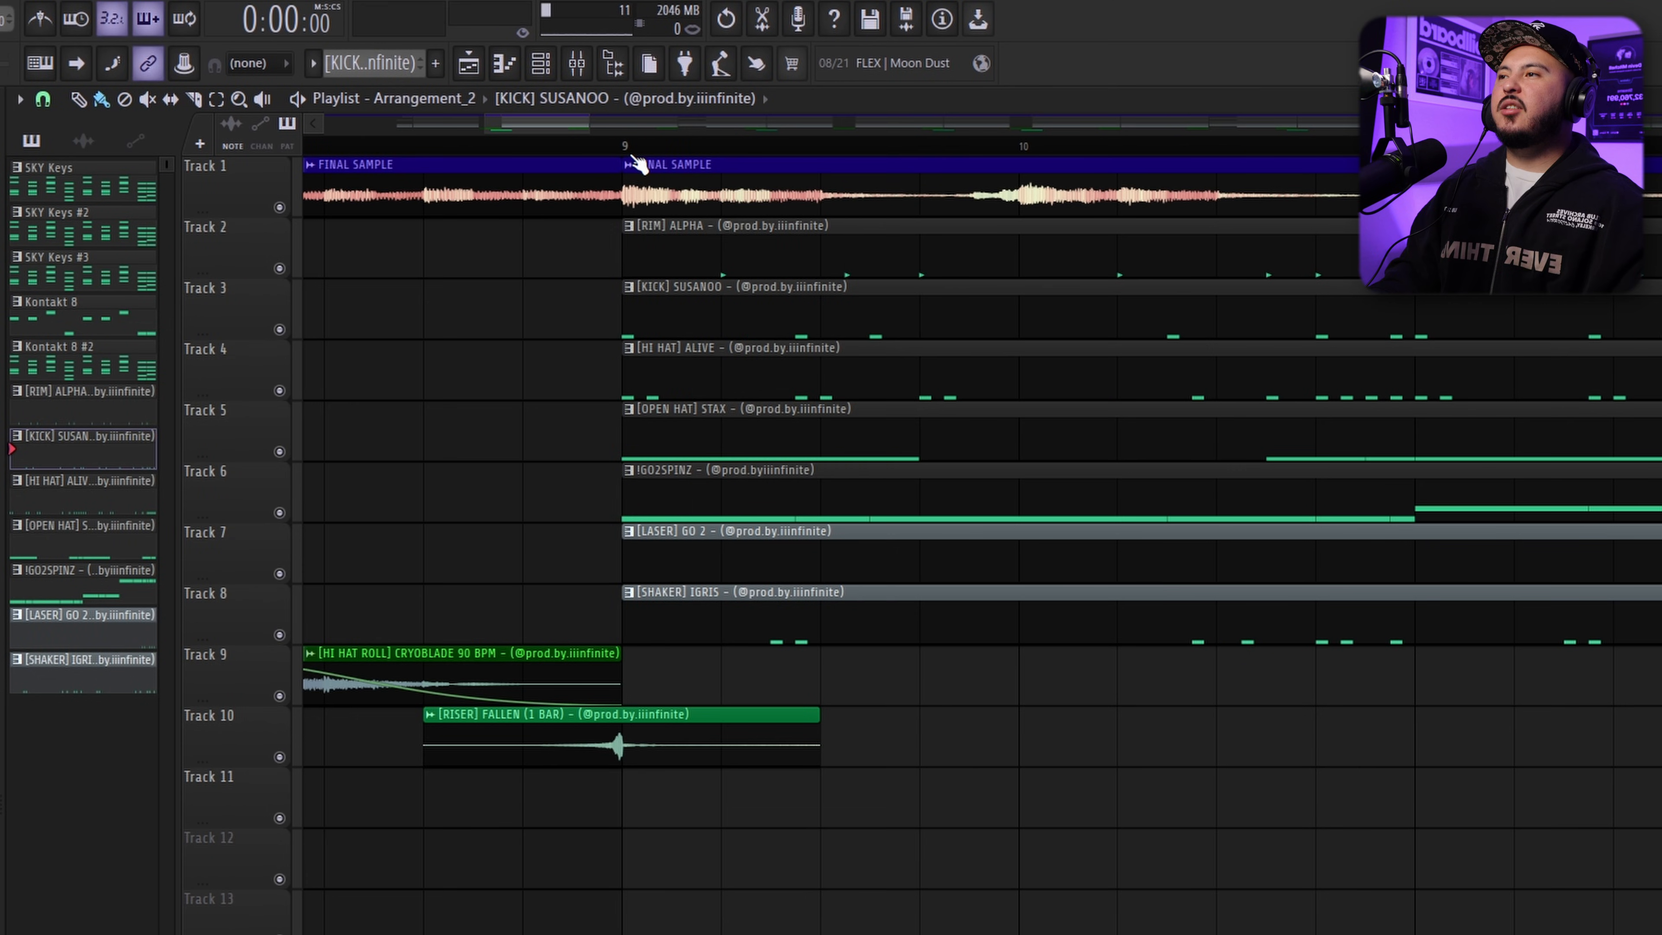
- Mark the start of bar 9 in the playlist and examine the [OPEN HAT] STAX and [HI HAT] ALIVE note patterns
{"action": "left_click_drag", "start_coordinate": [623, 142], "coordinate": [725, 152]}
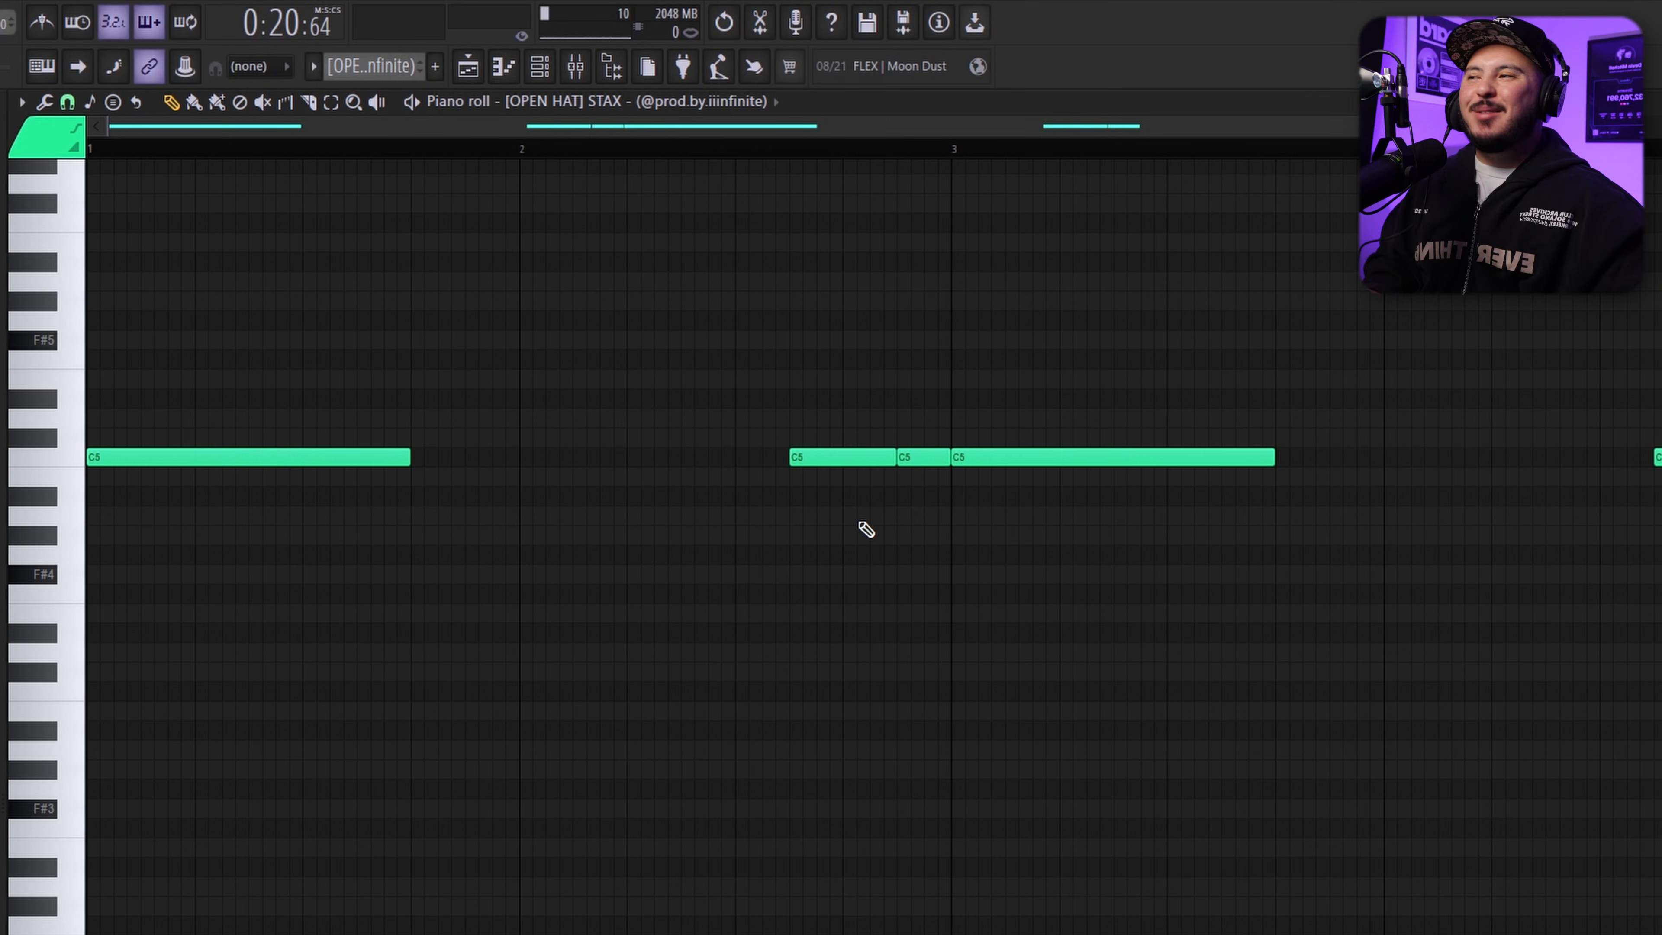
{"action": "scroll", "coordinate": [612, 728], "scroll_direction": "down", "scroll_amount": 2}
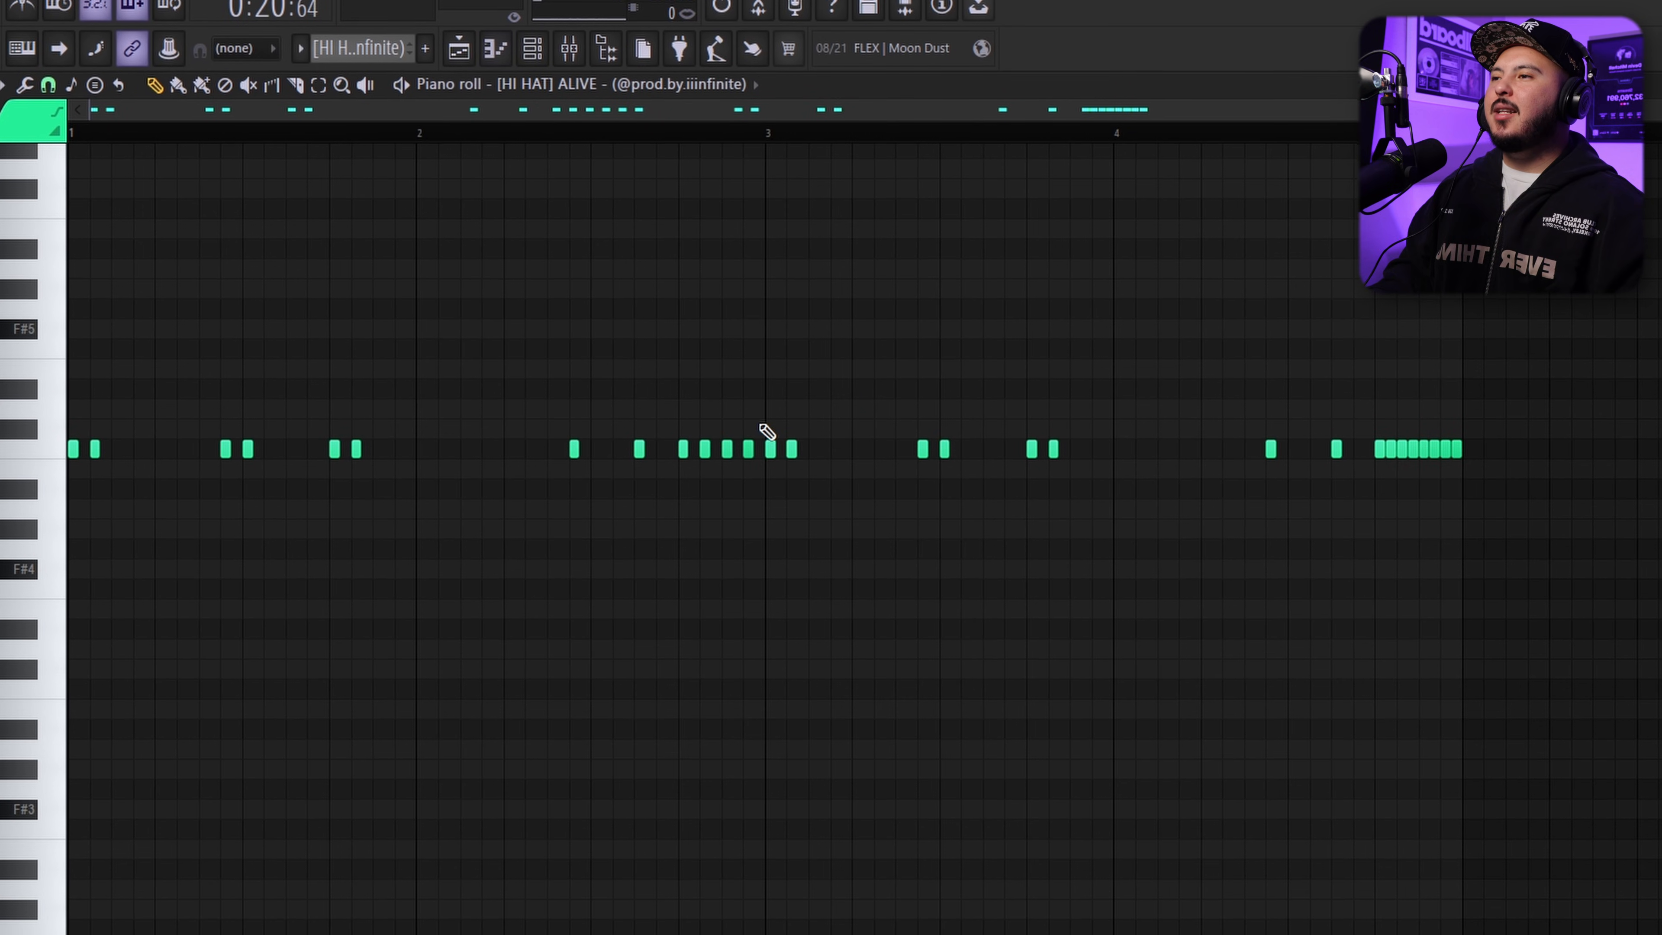
{"action": "scroll", "coordinate": [161, 106], "scroll_direction": "up", "scroll_amount": 2}
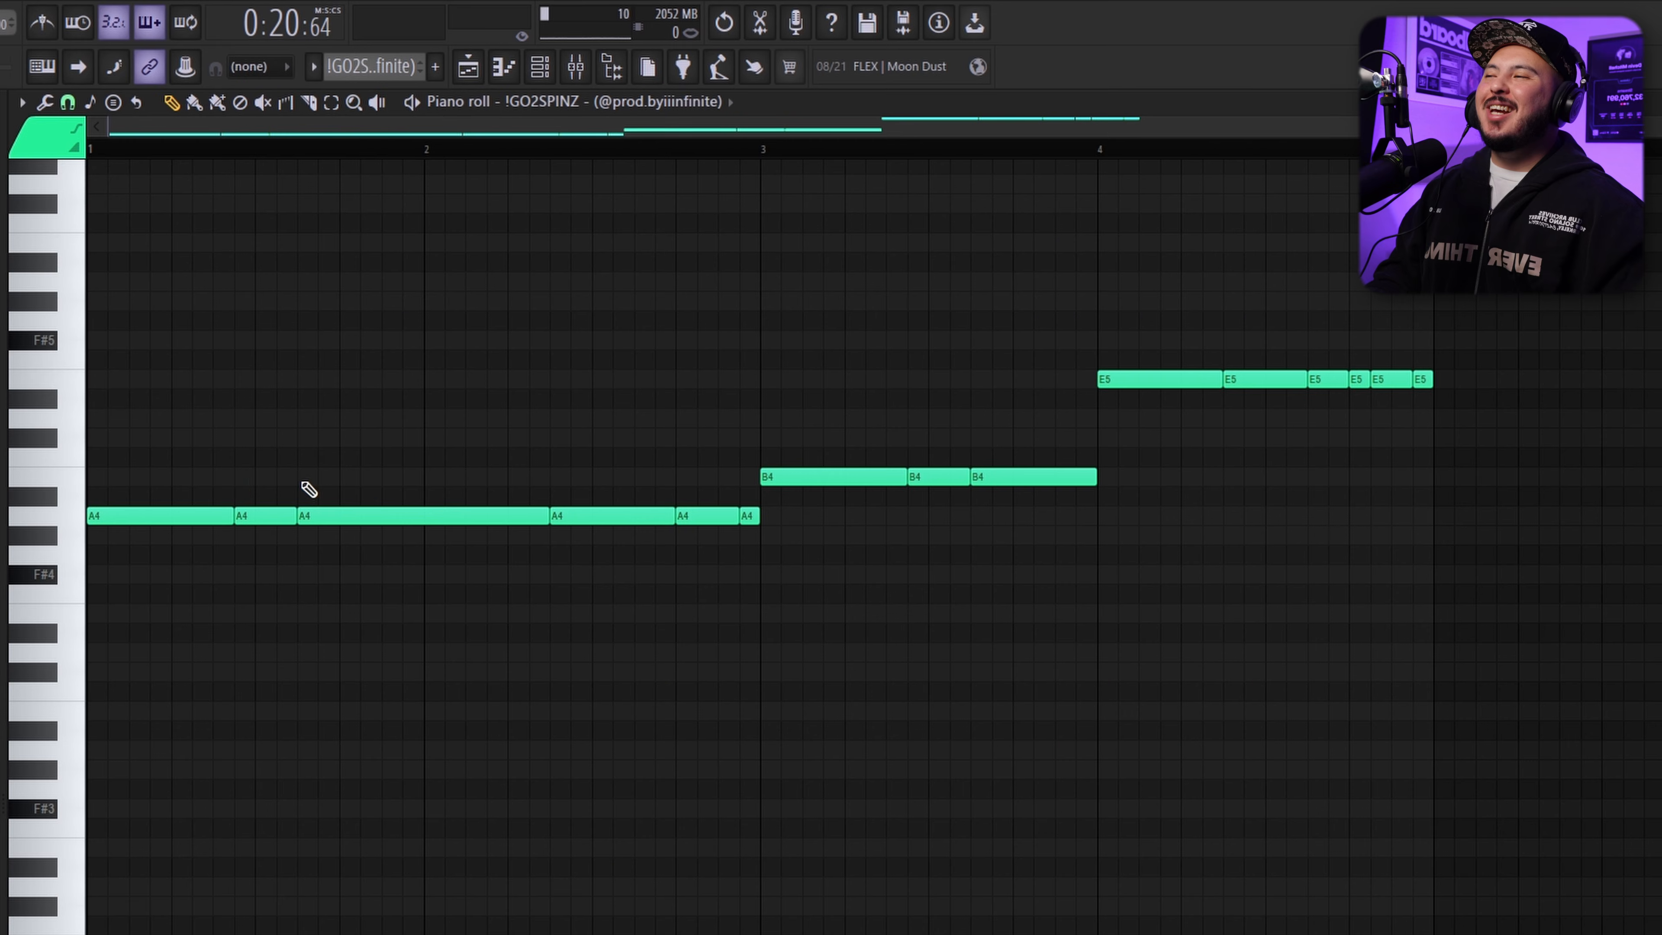
- Compare the !GO2SPINZ bass notes with the lowest notes of the SKY Keys chords
{"action": "left_click_drag", "start_coordinate": [165, 482], "coordinate": [805, 667]}
{"action": "left_click_drag", "start_coordinate": [782, 348], "coordinate": [1130, 477]}
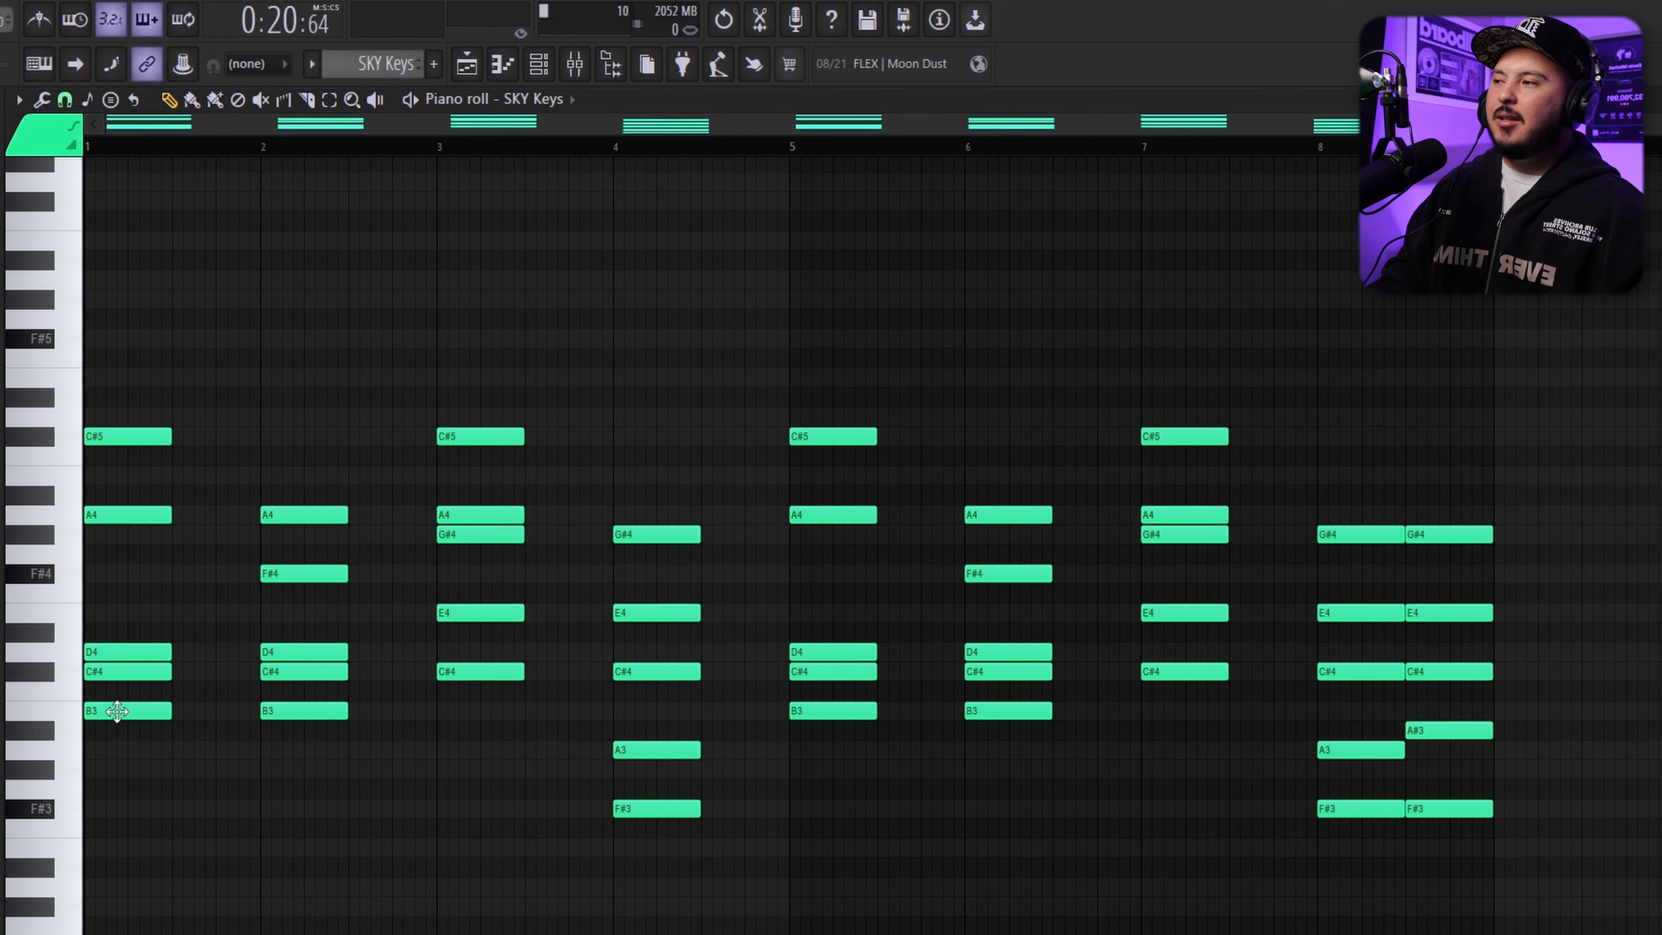
{"action": "left_click_drag", "start_coordinate": [115, 704], "coordinate": [337, 732]}
{"action": "left_click_drag", "start_coordinate": [438, 662], "coordinate": [519, 695]}
{"action": "left_click_drag", "start_coordinate": [624, 809], "coordinate": [687, 822]}
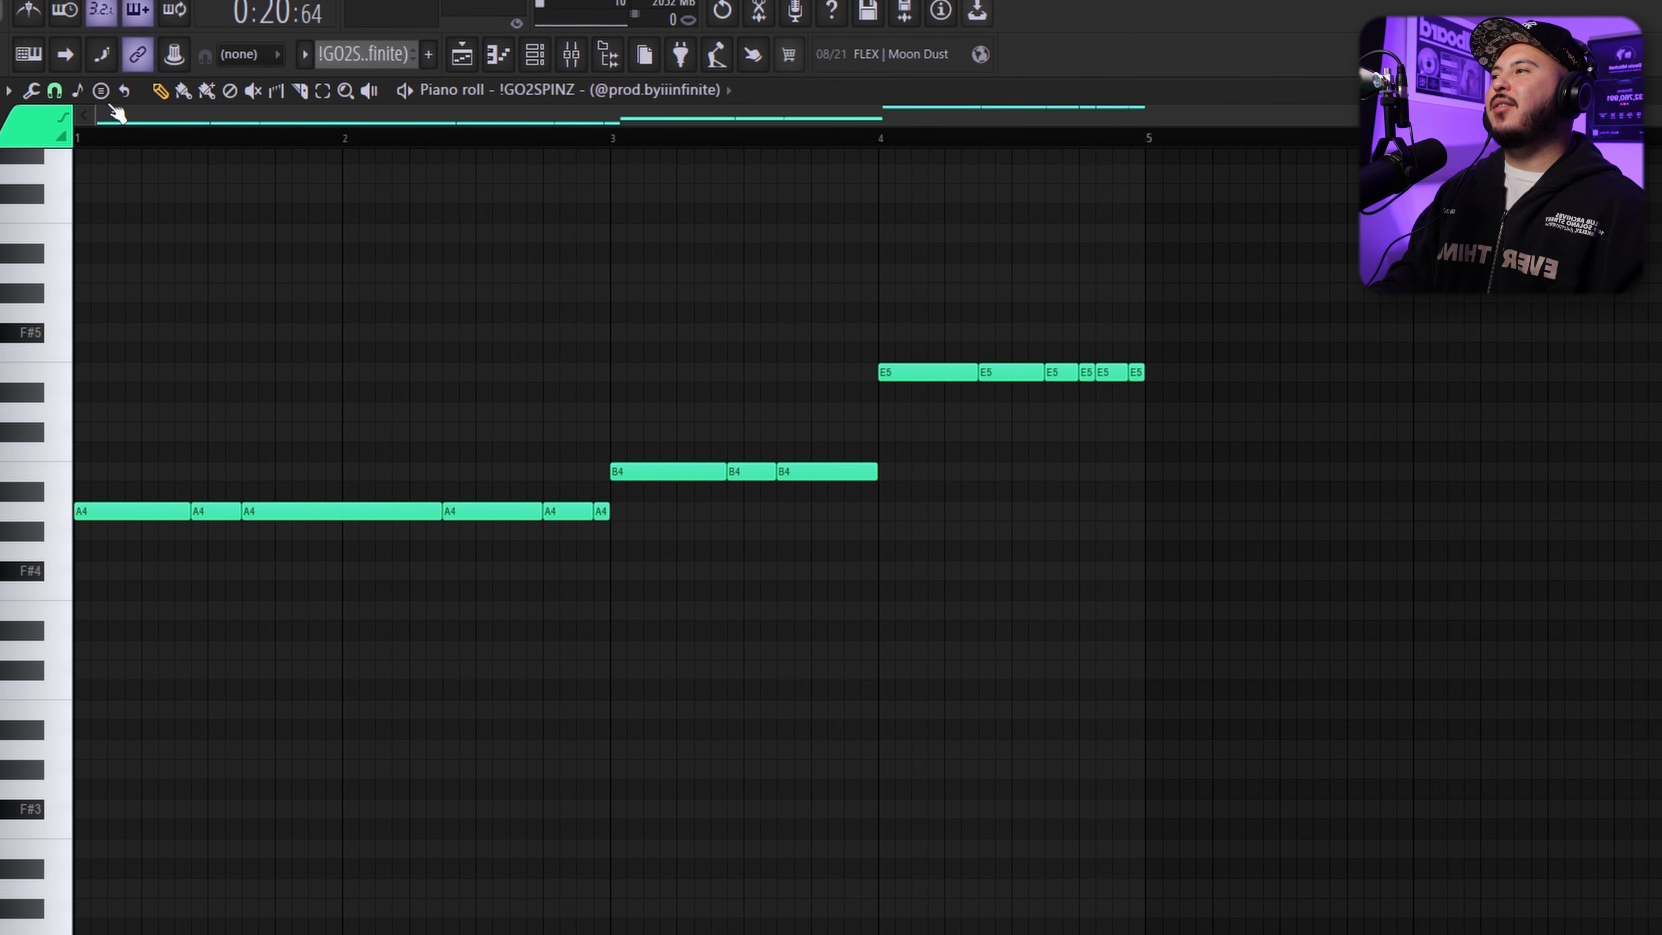
- Try the !GO2SPINZ notes two semitones higher at B4, C#5 and F#5, and shift them back down two semitones
{"action": "left_click", "coordinate": [81, 93]}
{"action": "left_click", "coordinate": [87, 213]}
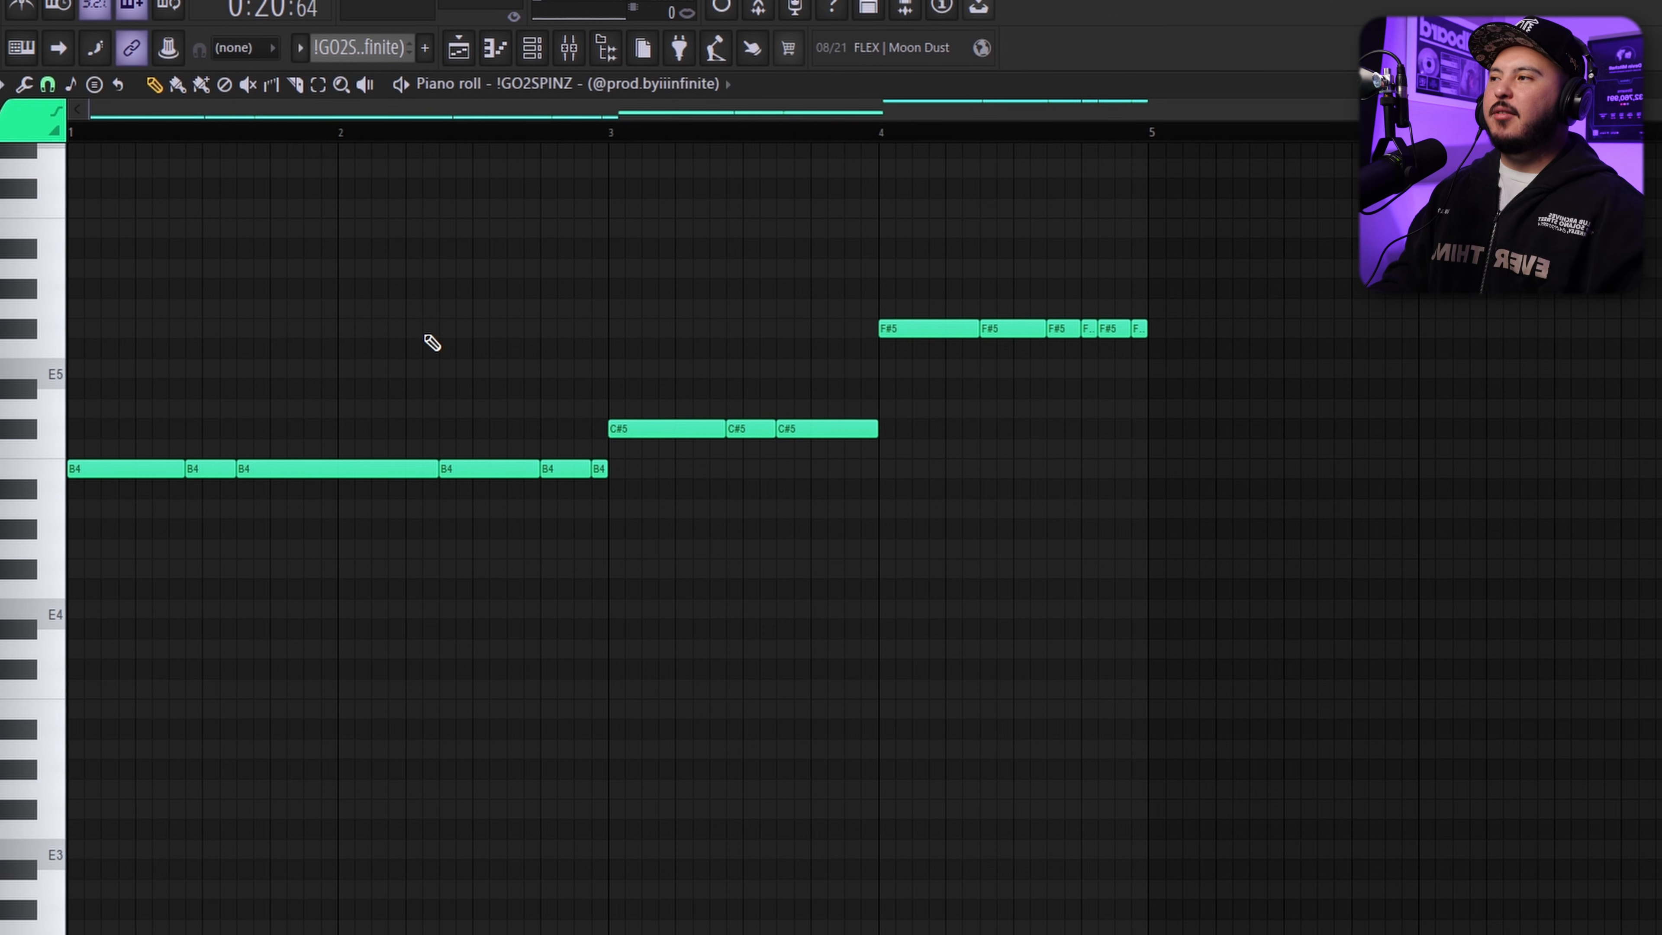
{"action": "key", "text": "shift+Down"}
{"action": "key", "text": "shift+Down"}
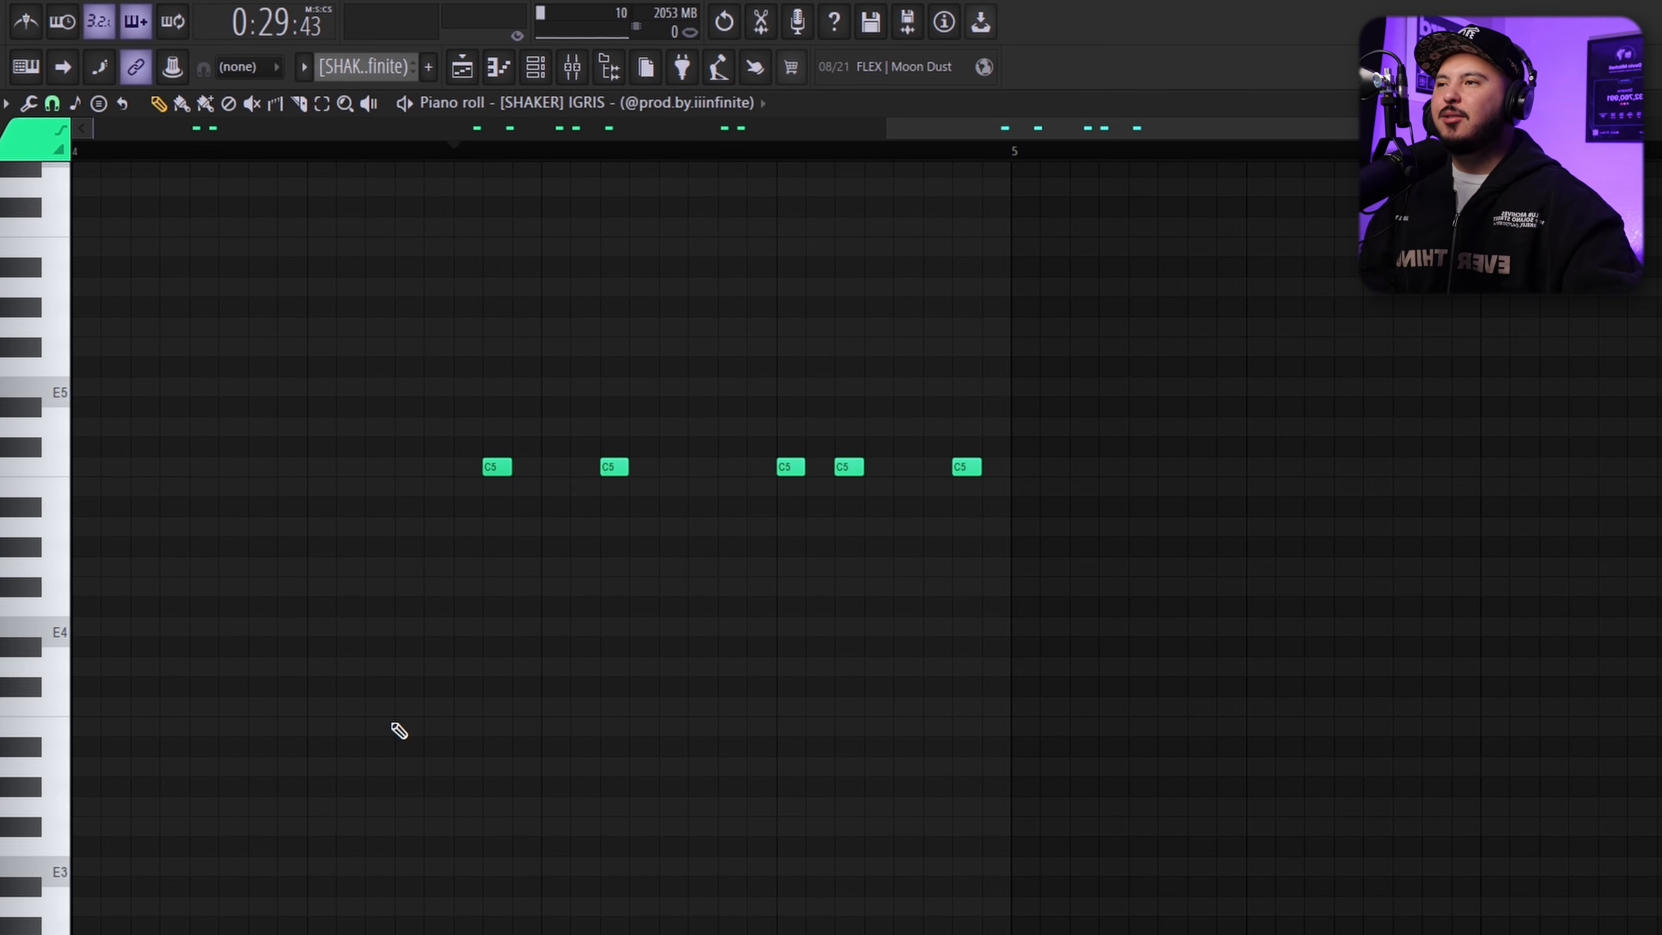
- Play the [SHAKER] IGRIS pattern and examine its note placement
{"action": "key", "text": "space"}
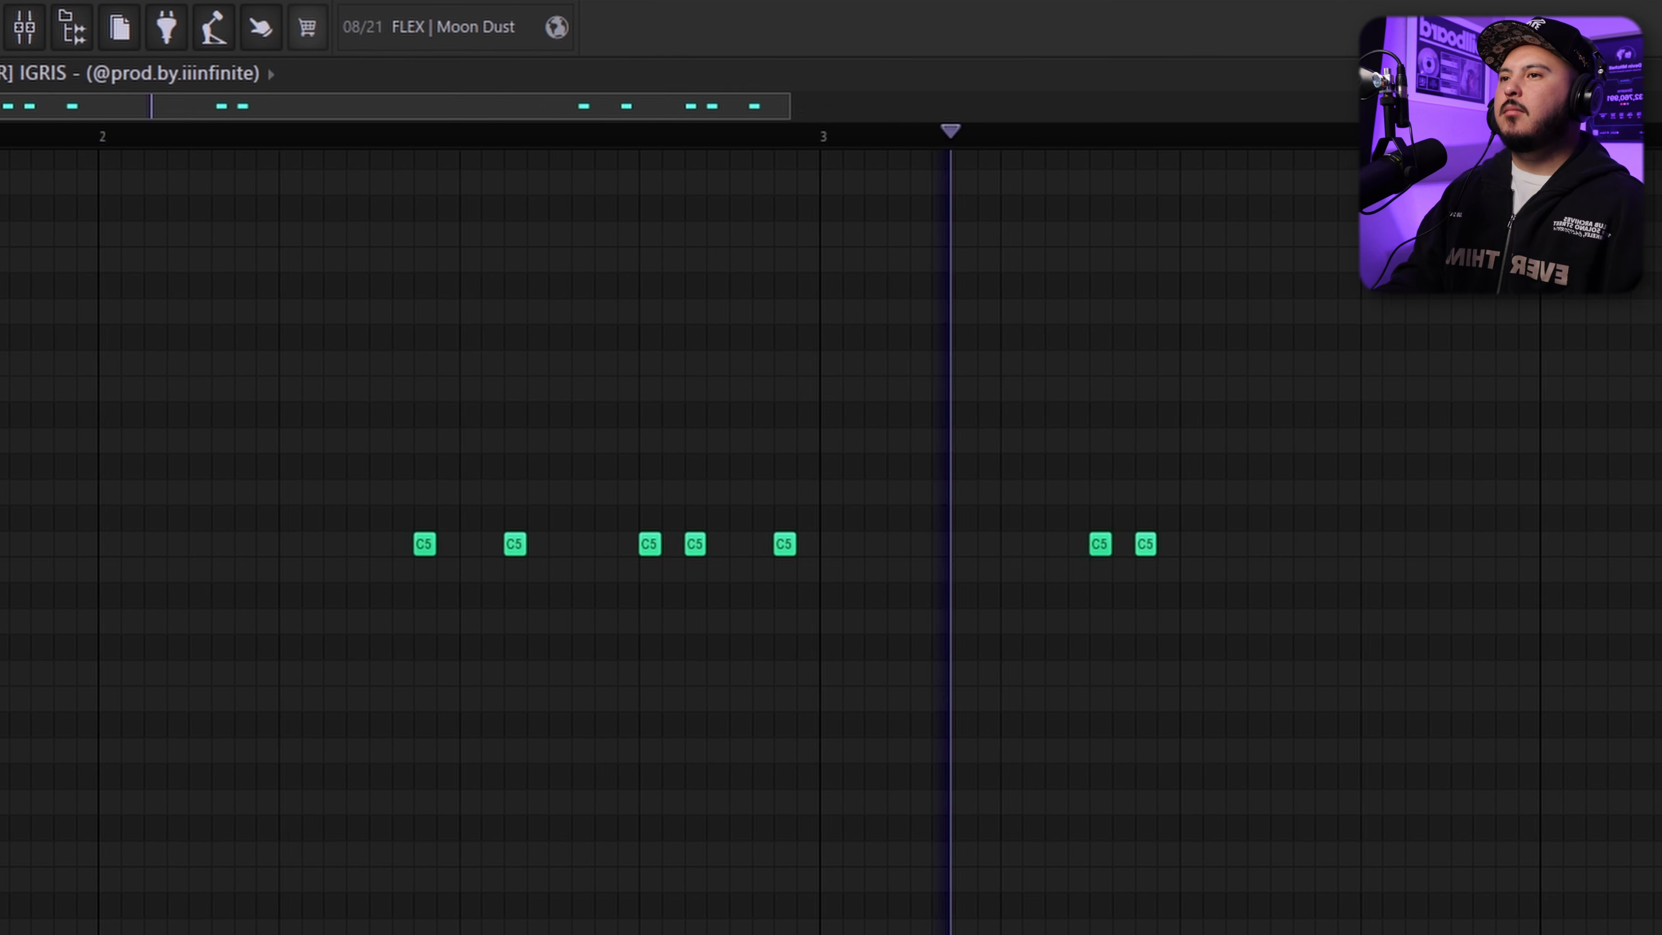
{"action": "scroll", "coordinate": [831, 542], "scroll_direction": "down", "scroll_amount": 1}
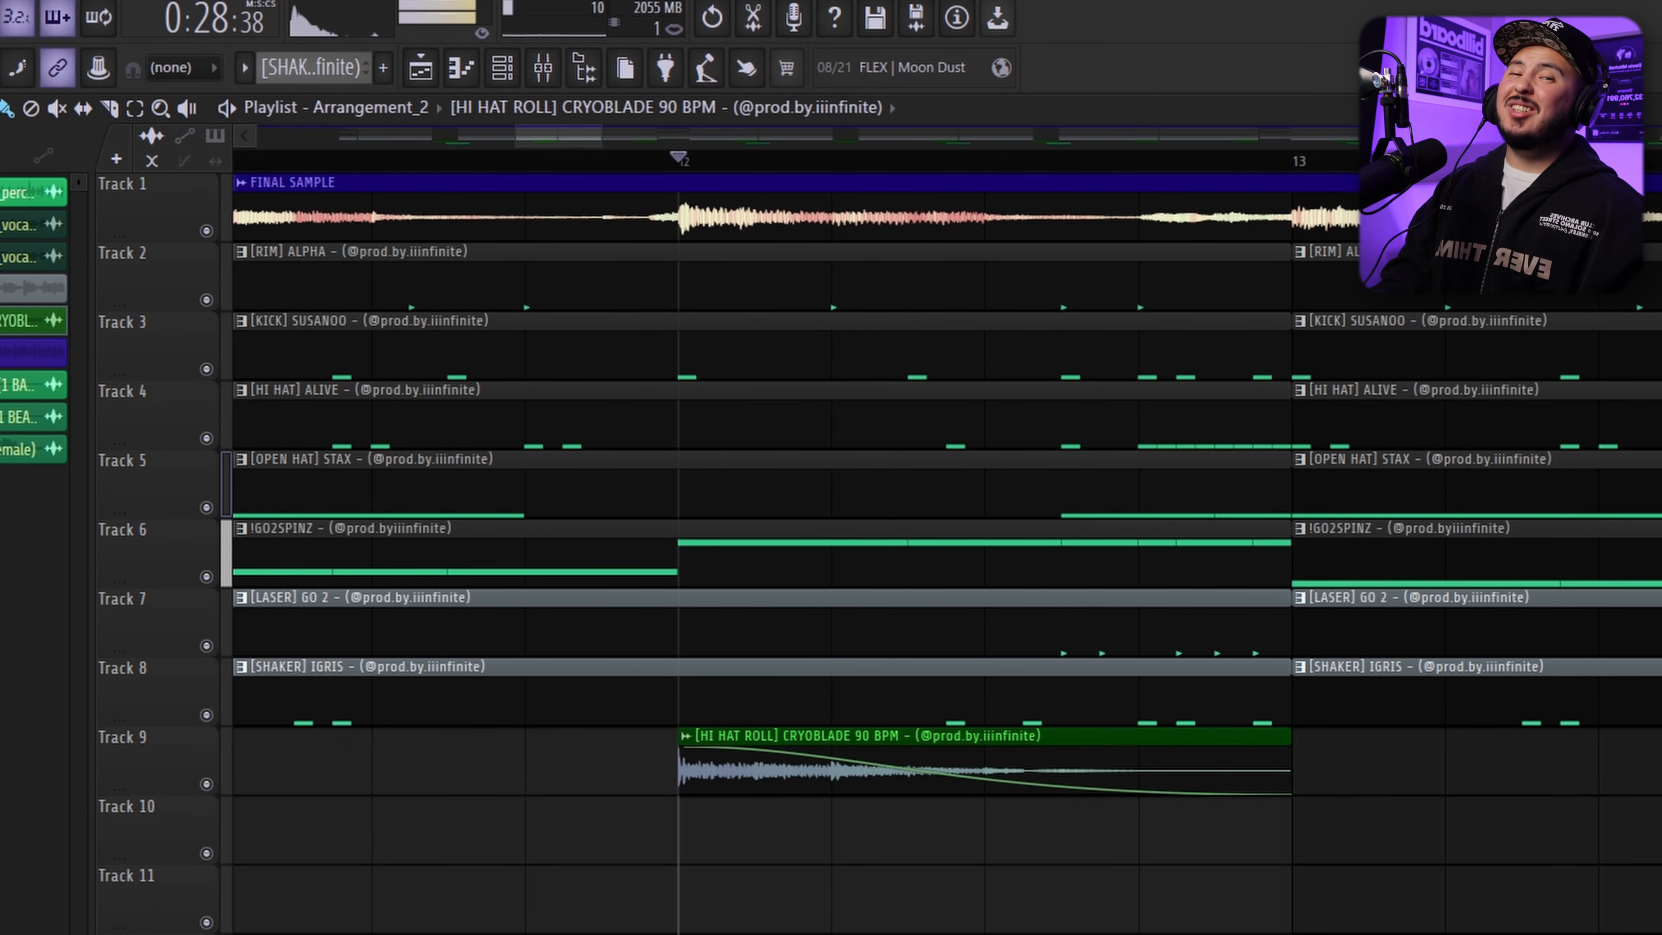
- Review the arrangement's drum breaks and select the [HI HAT ROLL] CRYOBLADE clip at bar 24 on Track 9
{"action": "scroll", "coordinate": [971, 510], "scroll_direction": "down", "scroll_amount": 8}
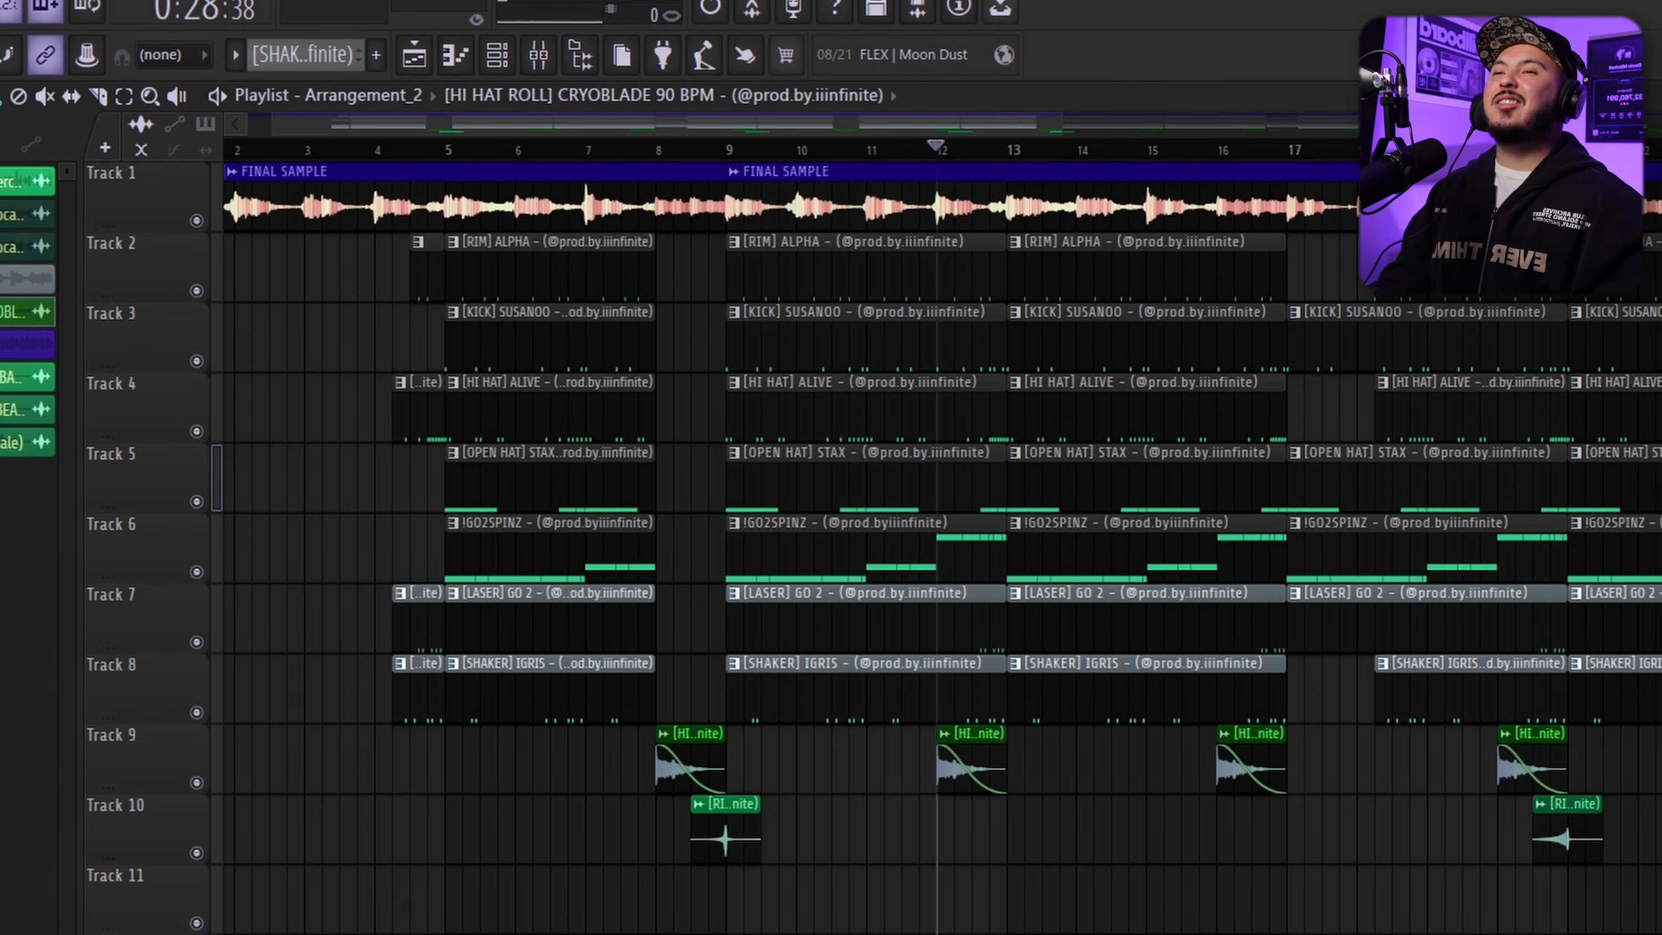
{"action": "scroll", "coordinate": [942, 511], "scroll_direction": "up", "scroll_amount": 5}
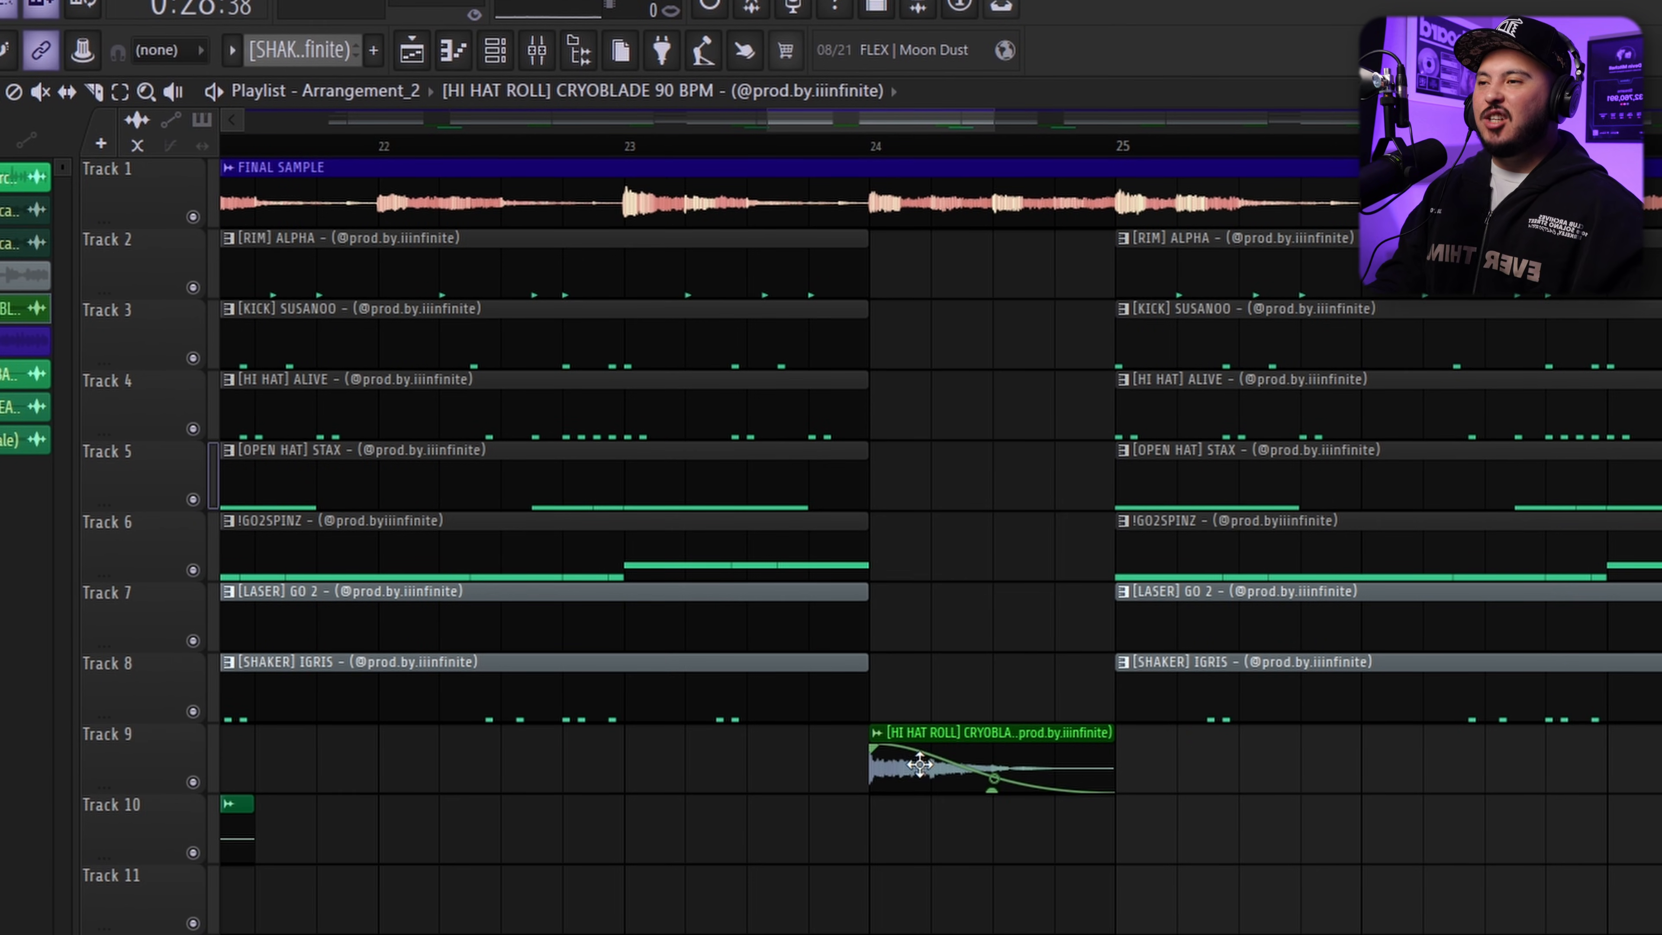
{"action": "left_click_drag", "start_coordinate": [916, 732], "coordinate": [975, 828]}
{"action": "left_click_drag", "start_coordinate": [961, 930], "coordinate": [961, 934]}
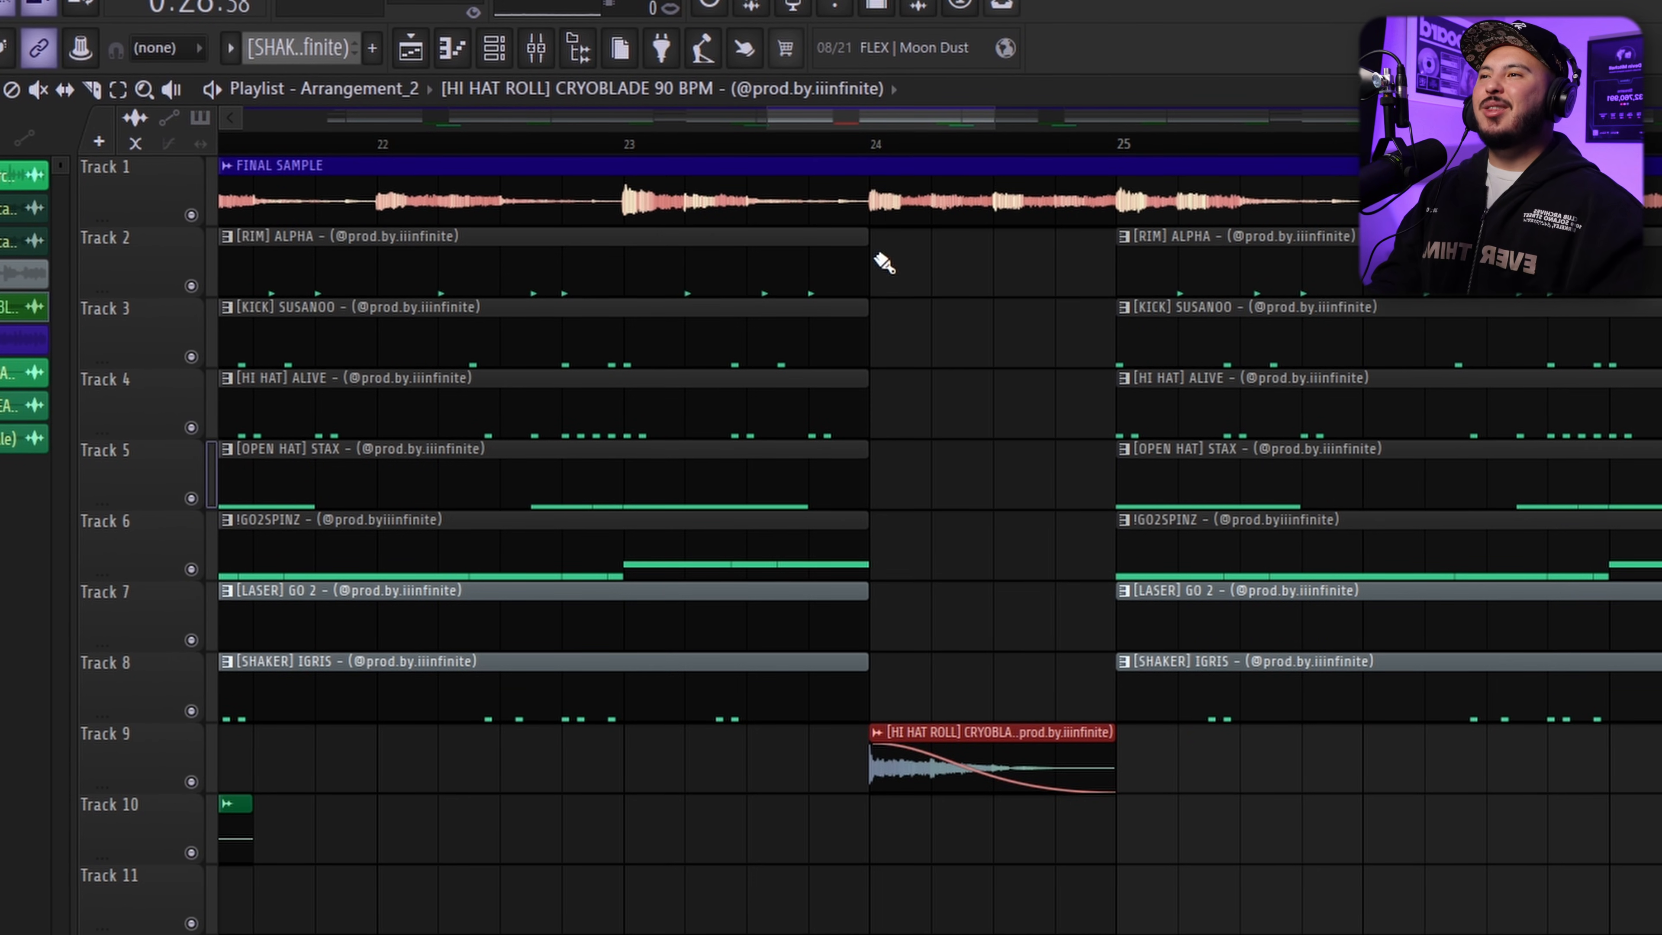
{"action": "left_click_drag", "start_coordinate": [888, 206], "coordinate": [927, 289]}
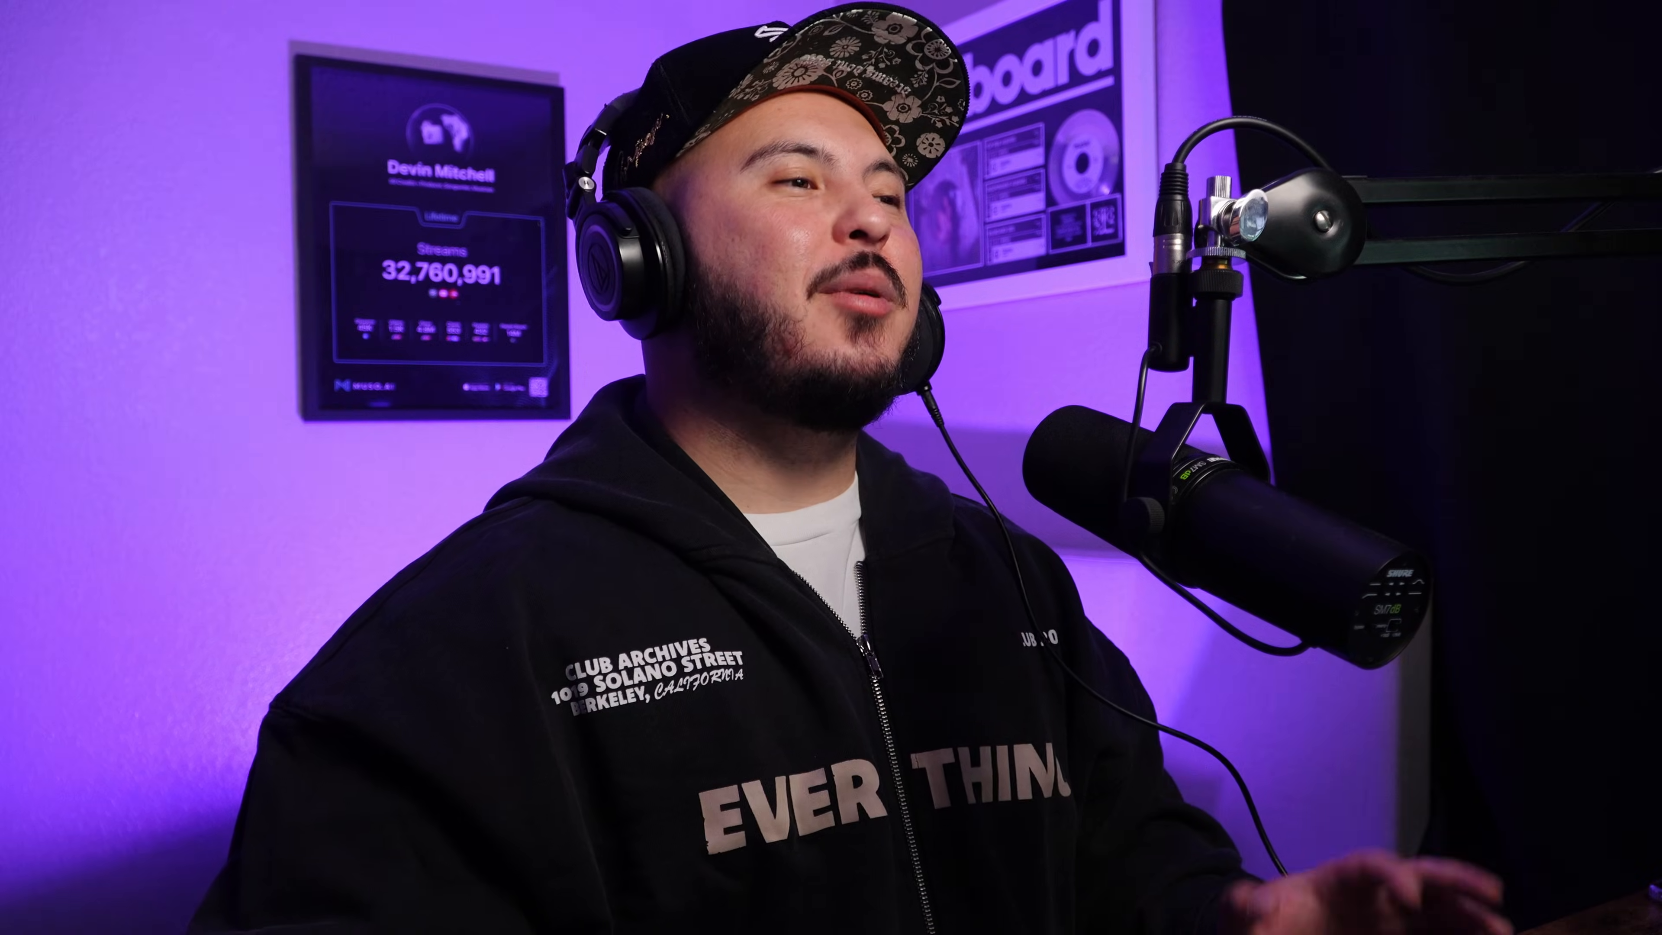